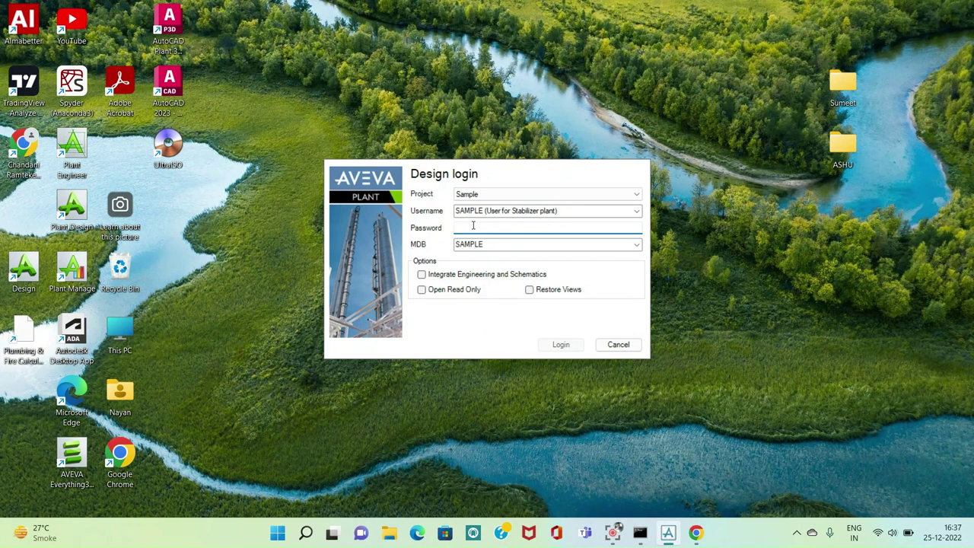
Enter the account password and log in to the Sample project's Equipment application.
key(Caps_Lock)
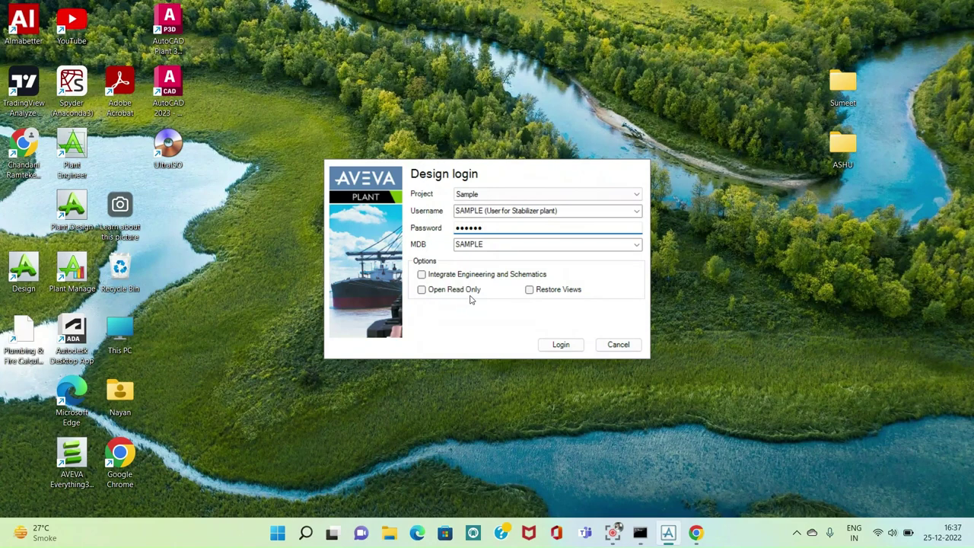
click(560, 344)
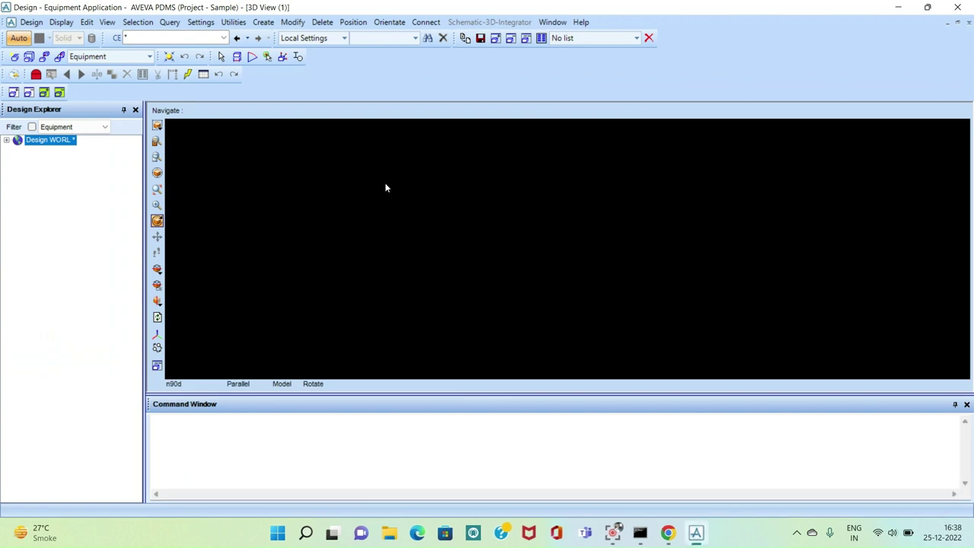
Create a new site in the design world named SITE001.
click(6, 141)
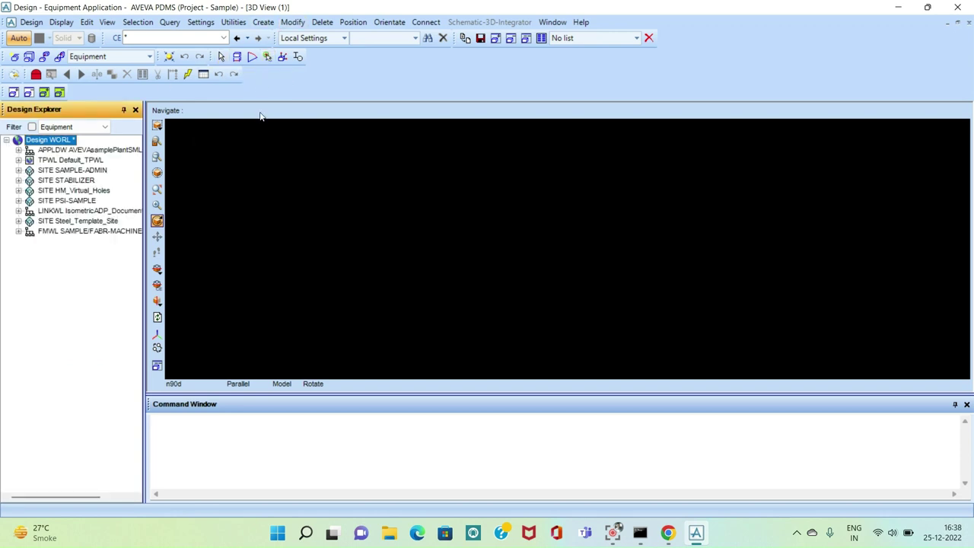
click(261, 23)
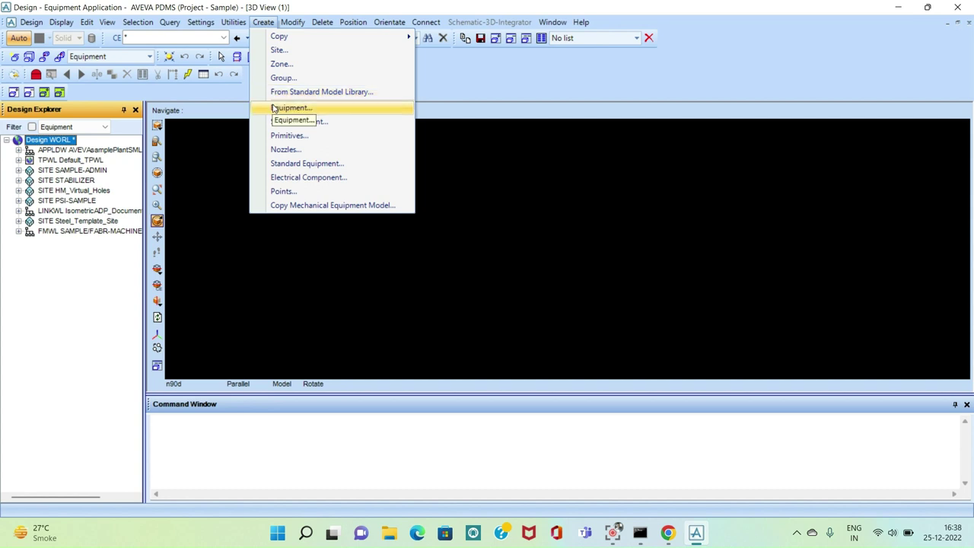
click(279, 51)
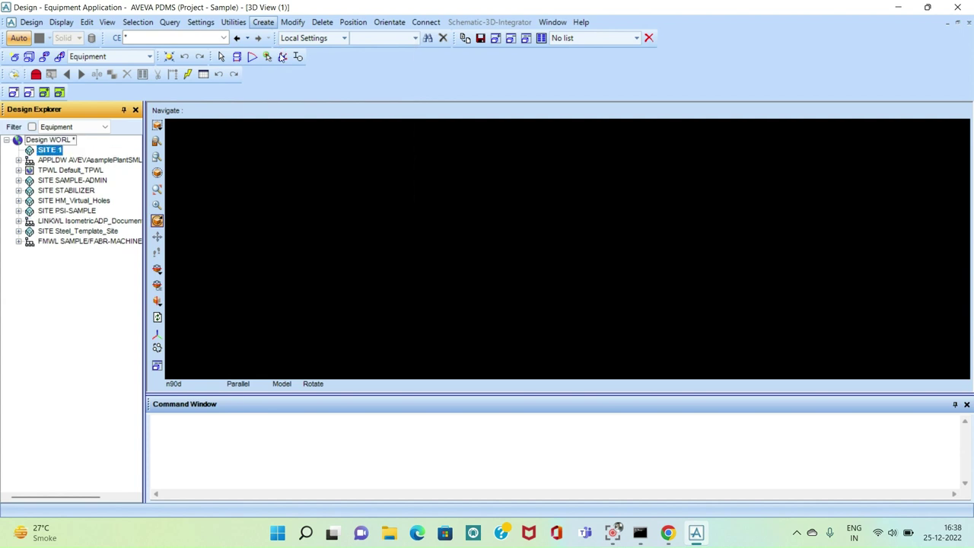
click(152, 24)
key(BackSpace)
text(SIT)
key(BackSpace)
key(BackSpace)
text(ITE001)
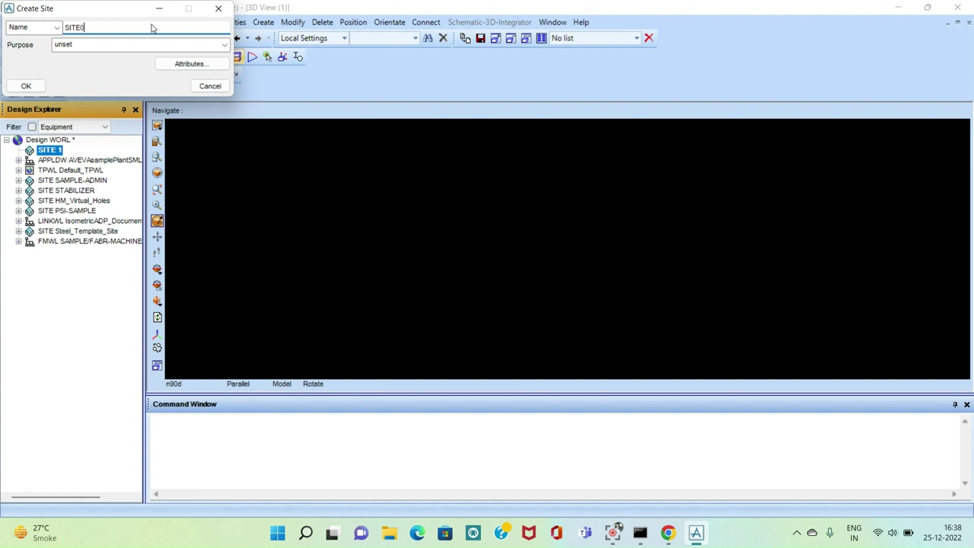
click(28, 86)
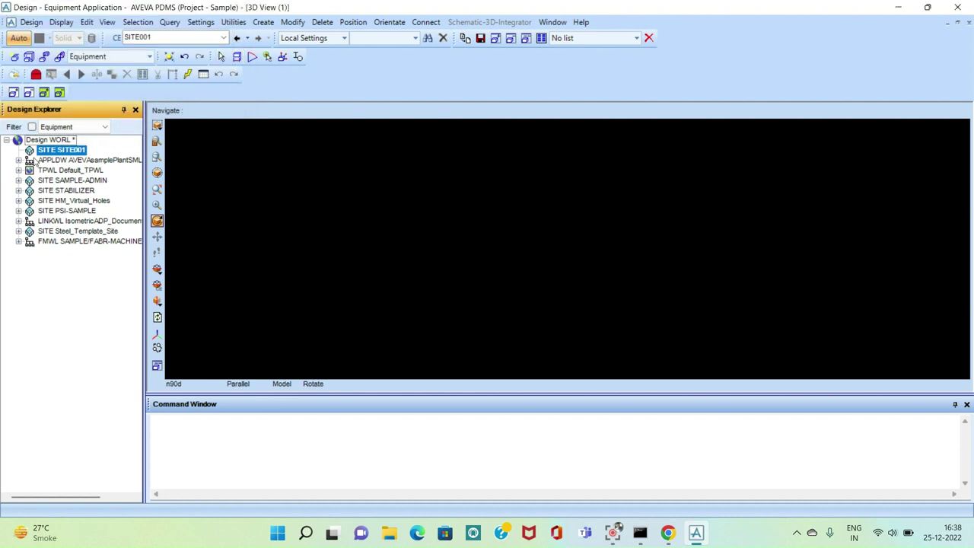
Add a zone named ZONE001 under SITE001.
click(262, 22)
click(280, 64)
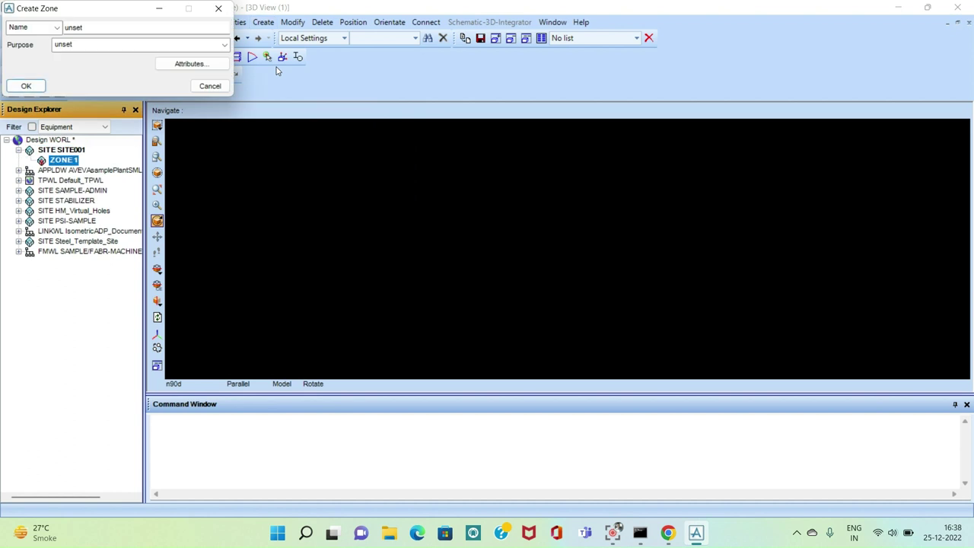
click(155, 26)
key(BackSpace)
key(BackSpace)
key(BackSpace)
key(BackSpace)
key(BackSpace)
text(ZO)
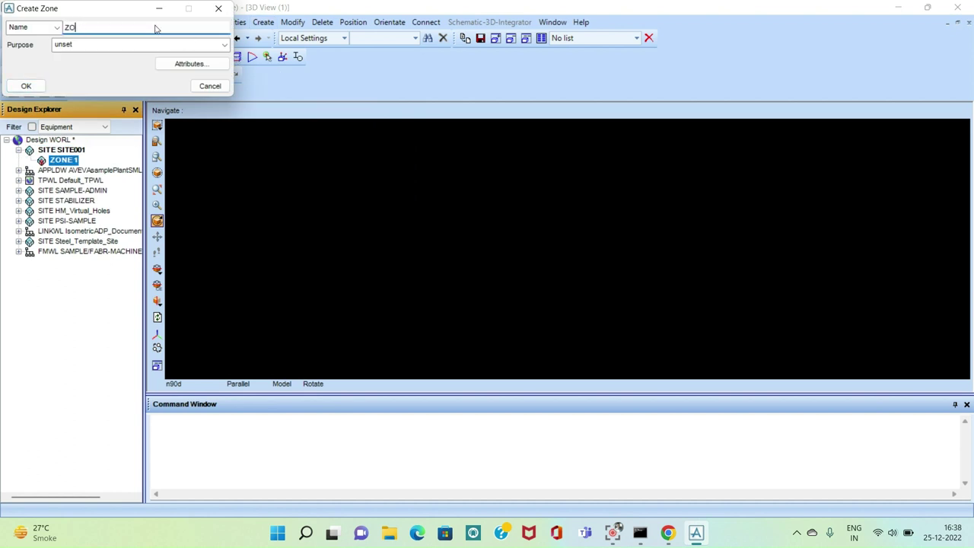
text(NE001)
click(35, 85)
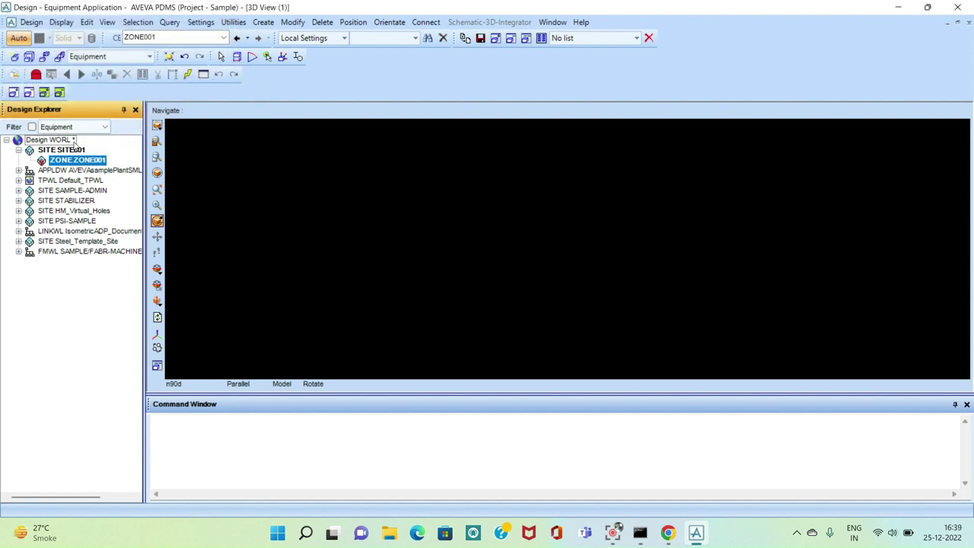
Create an equipment item in ZONE001, replacing the default name with TANK001.
click(270, 27)
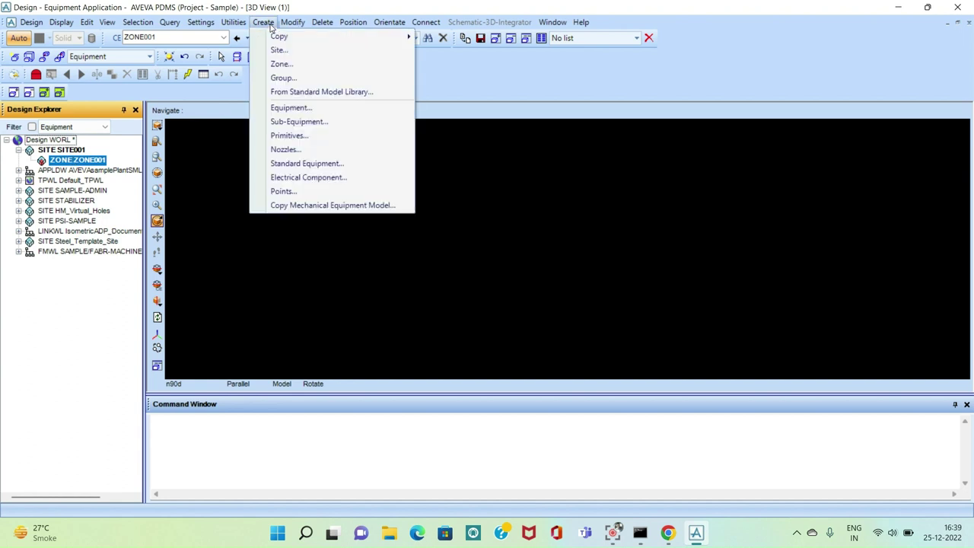
click(290, 109)
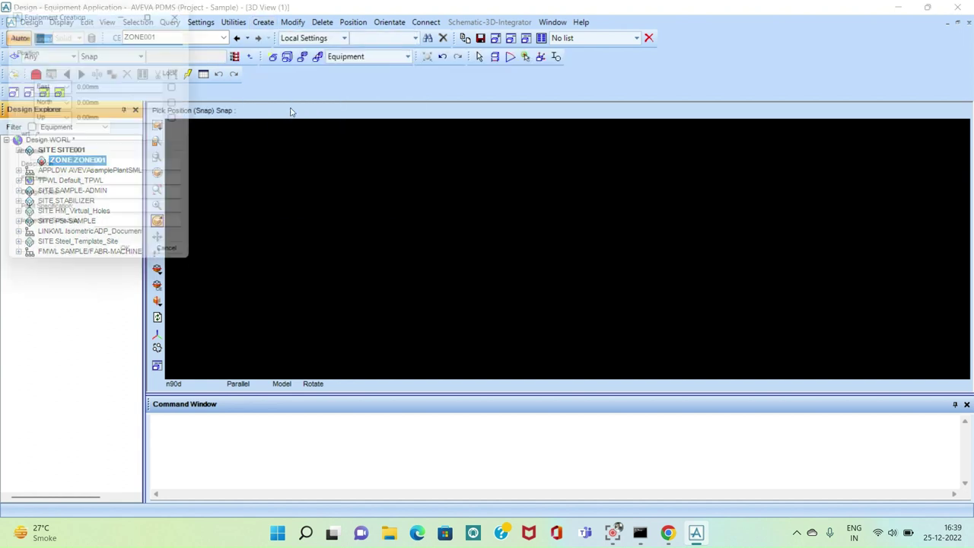
key(BackSpace)
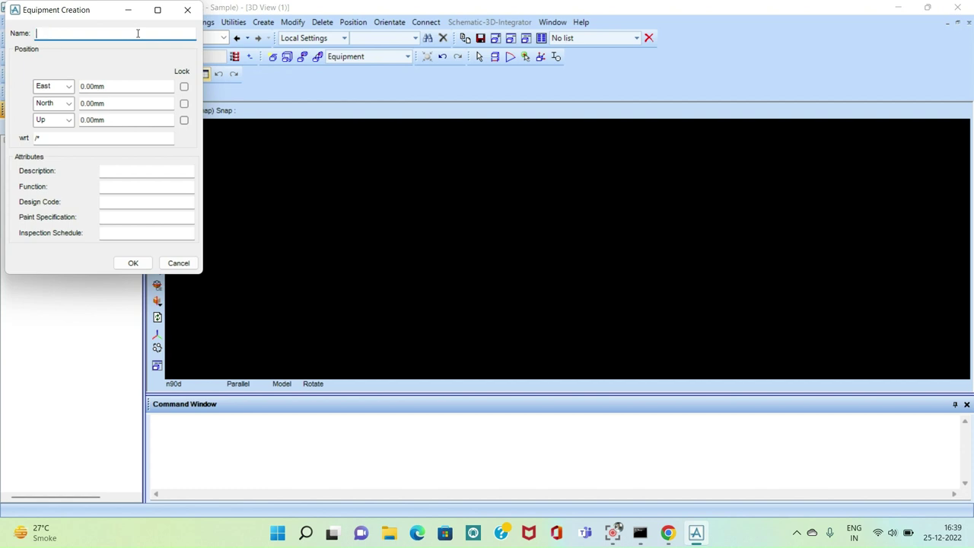
text(TANK001)
click(134, 262)
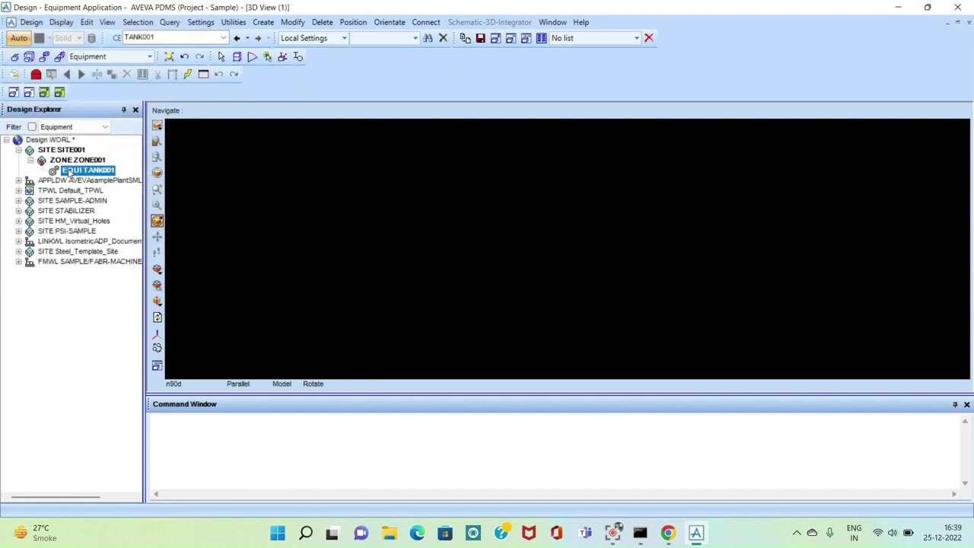
click(260, 22)
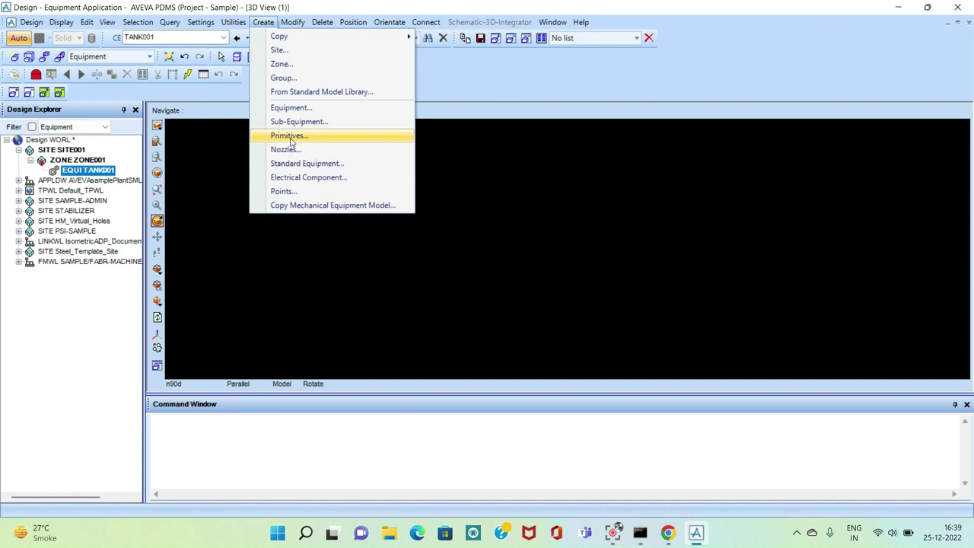
Open the Box primitive form for TANK001 and review its X/Y/Z dimension diagram.
click(290, 139)
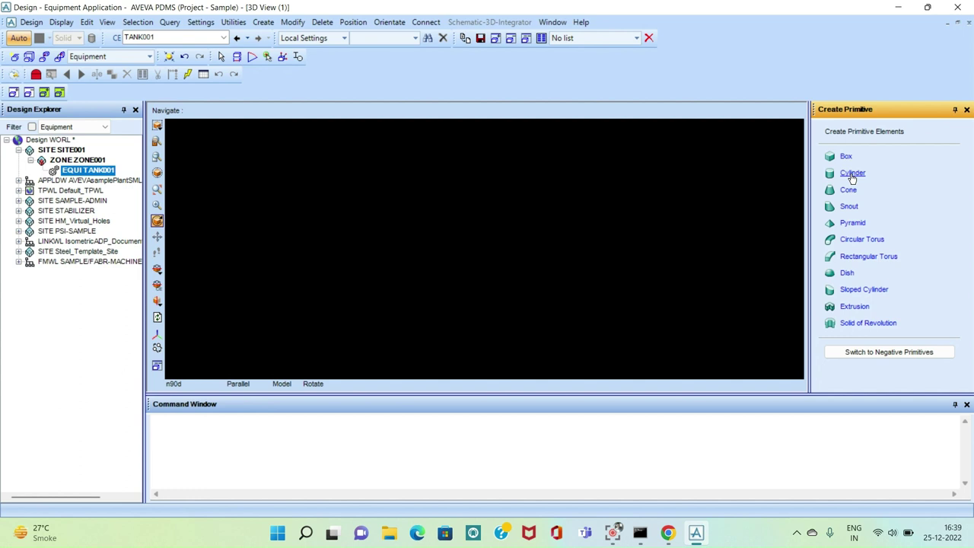
click(844, 158)
click(844, 159)
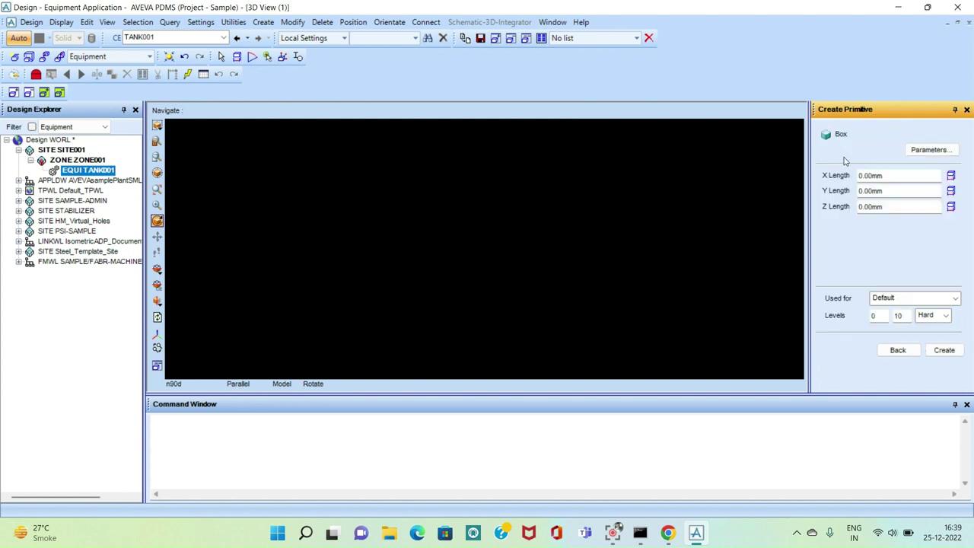
click(919, 152)
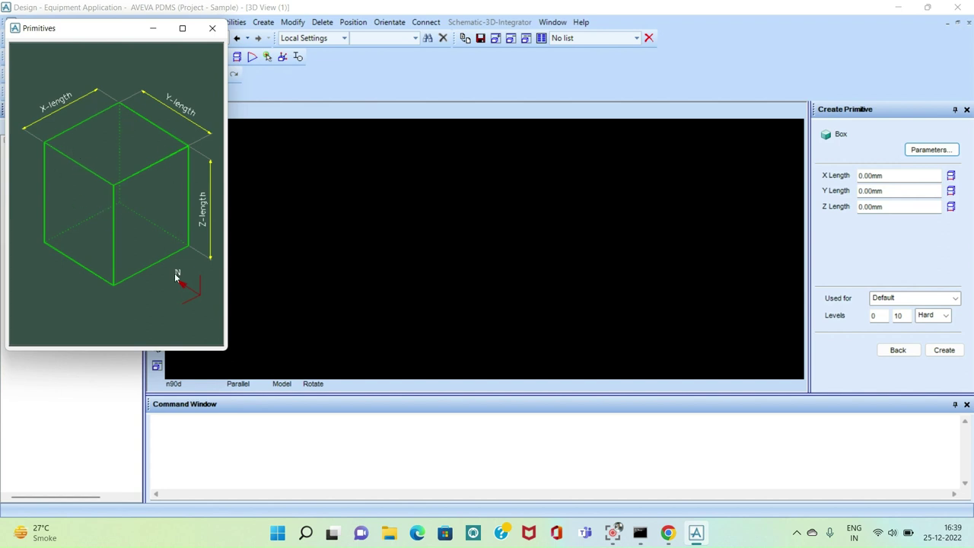
click(212, 29)
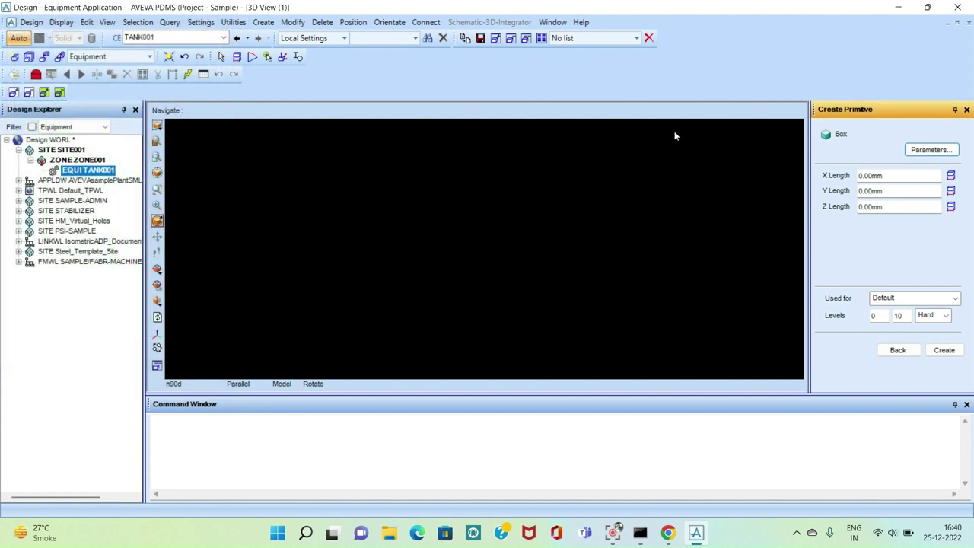
Create the box with X 3000, Y 3000 and Z 300 mm.
click(896, 176)
key(BackSpace)
key(BackSpace)
key(BackSpace)
key(BackSpace)
key(BackSpace)
key(BackSpace)
text(3000)
click(906, 191)
key(BackSpace)
key(BackSpace)
key(BackSpace)
key(BackSpace)
key(BackSpace)
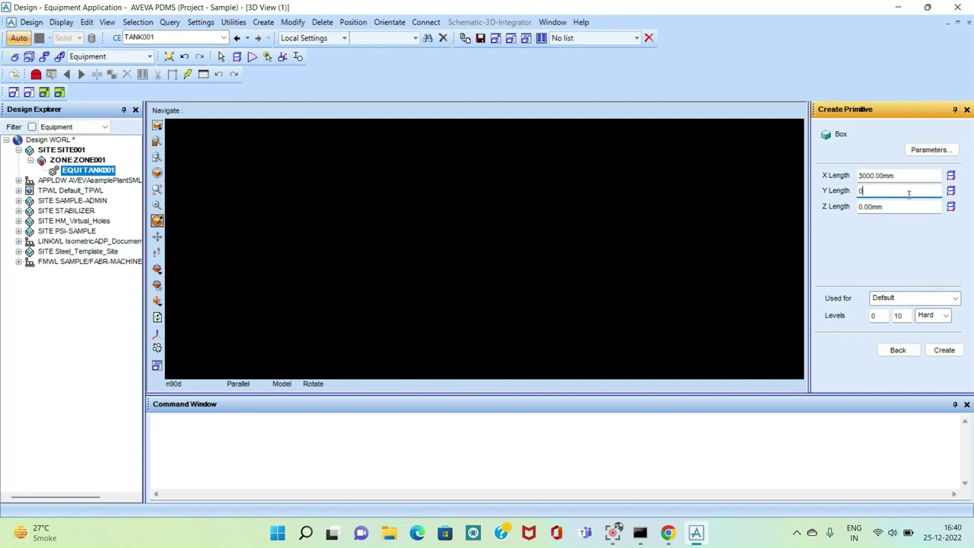
key(BackSpace)
text(30000)
key(BackSpace)
click(925, 206)
key(BackSpace)
key(BackSpace)
key(BackSpace)
key(BackSpace)
key(BackSpace)
key(BackSpace)
text(300)
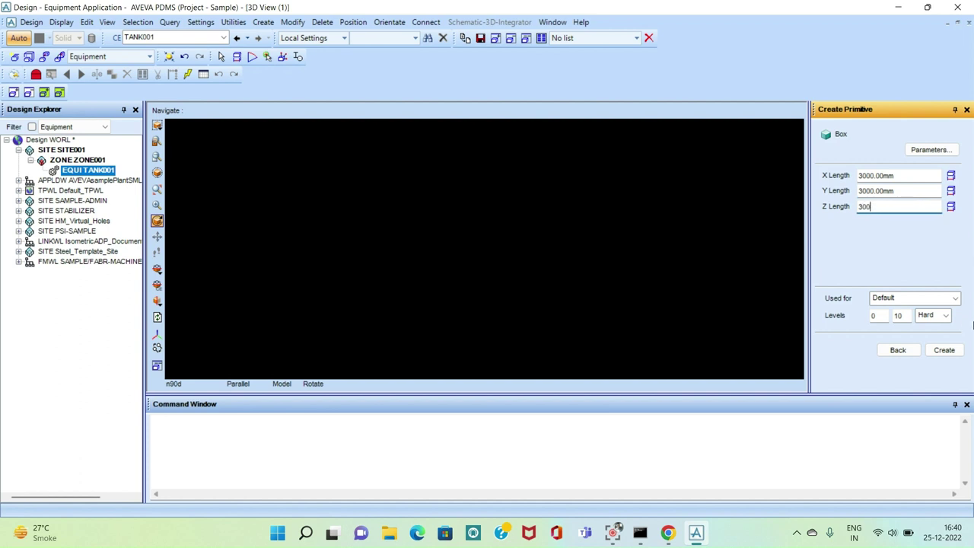
click(944, 350)
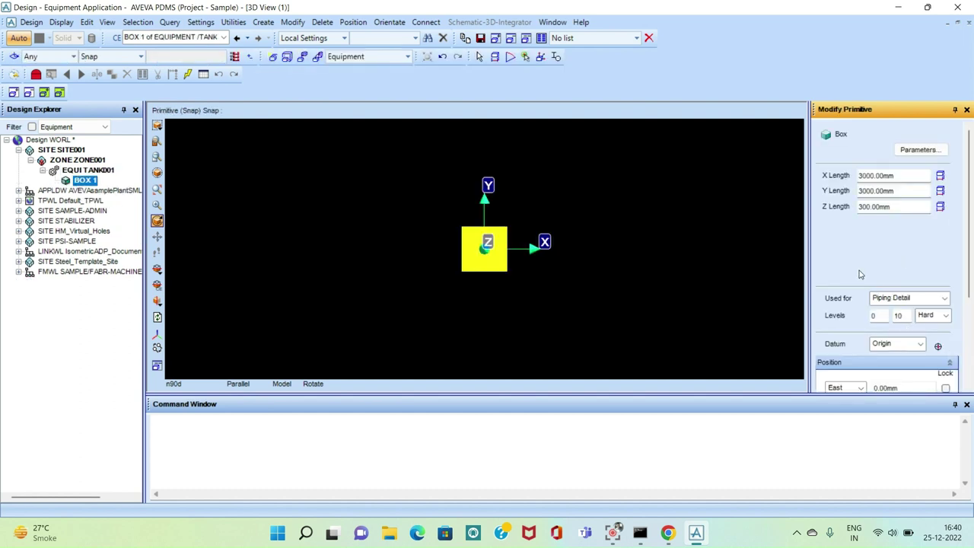
scroll(846, 263, down, 3)
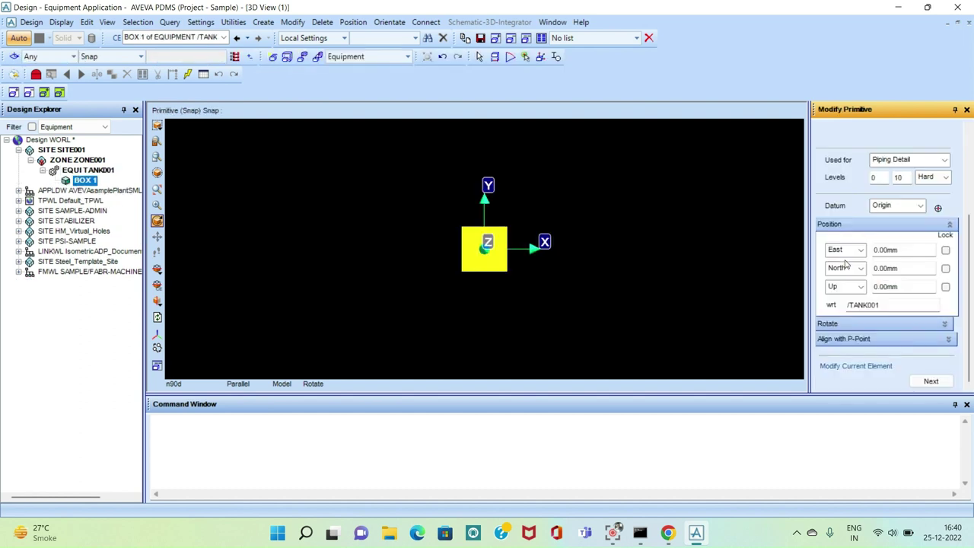
click(930, 382)
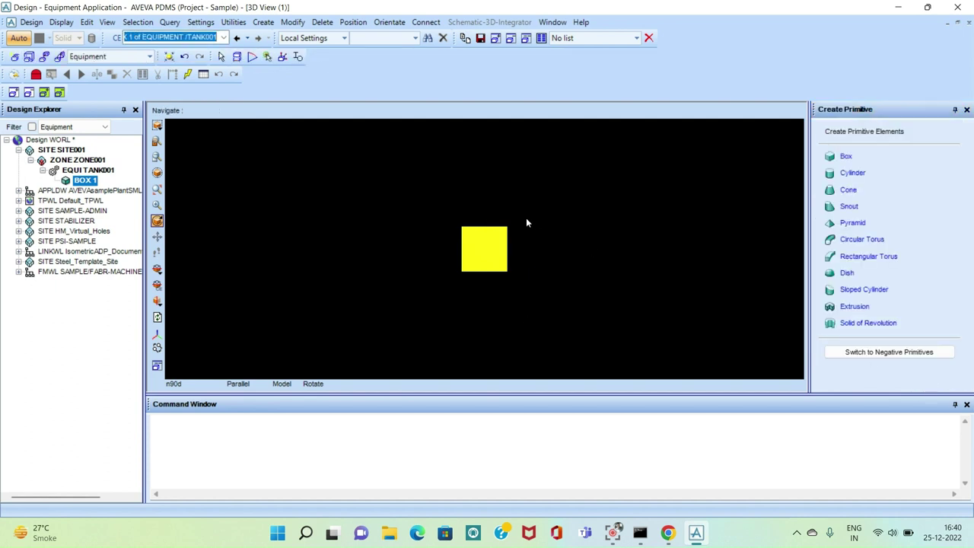
Zoom the 3D view to the selected box.
right_click(526, 219)
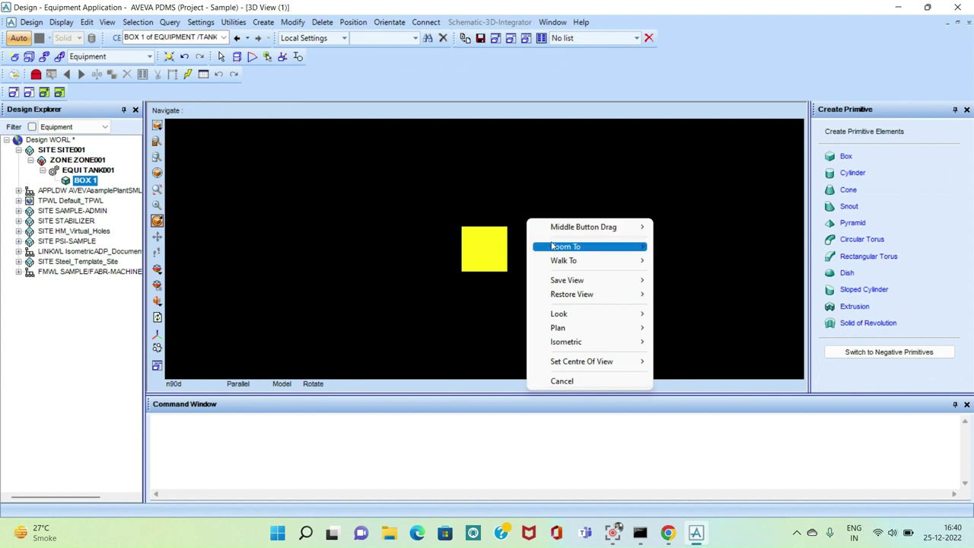
mouse_move(557, 252)
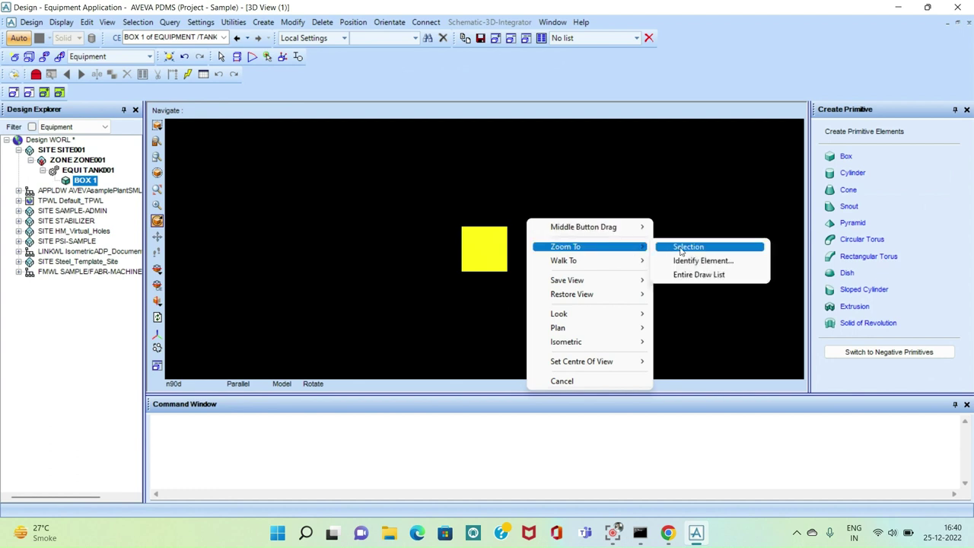
click(684, 246)
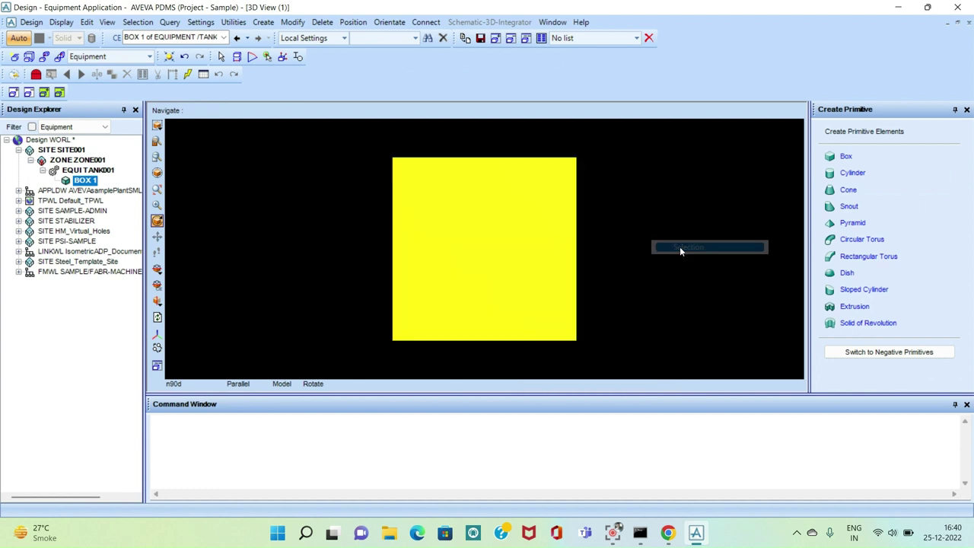
right_click(257, 258)
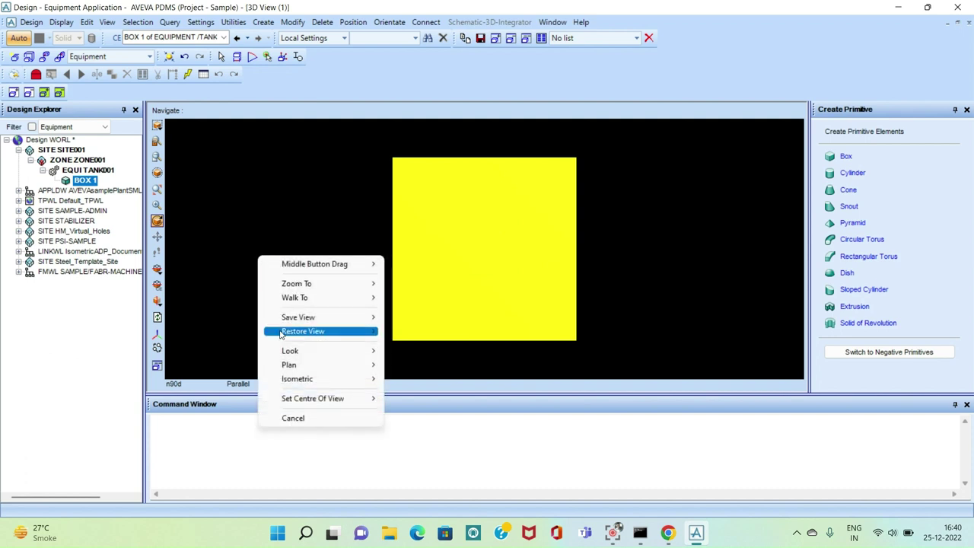
Set the view to look north and display the U/N/E axes marker.
mouse_move(289, 354)
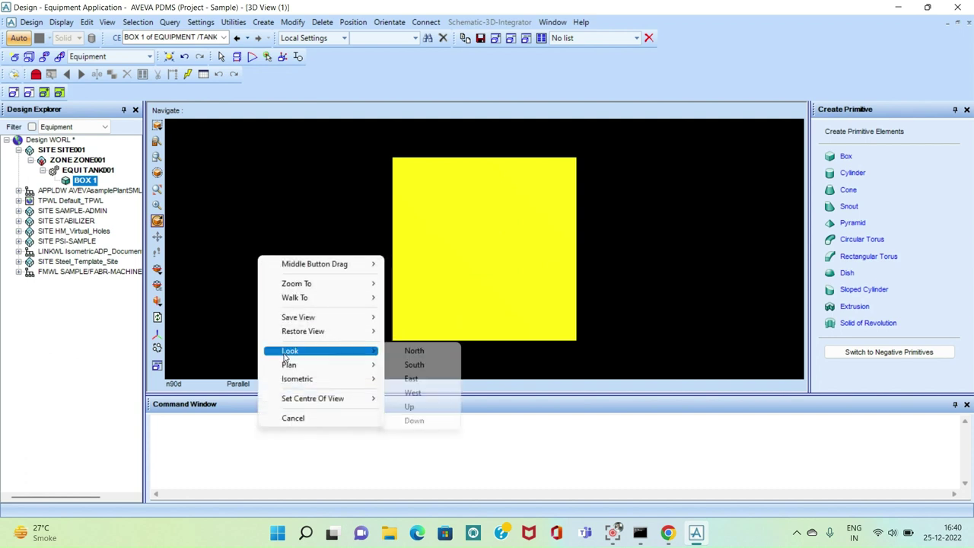
click(396, 353)
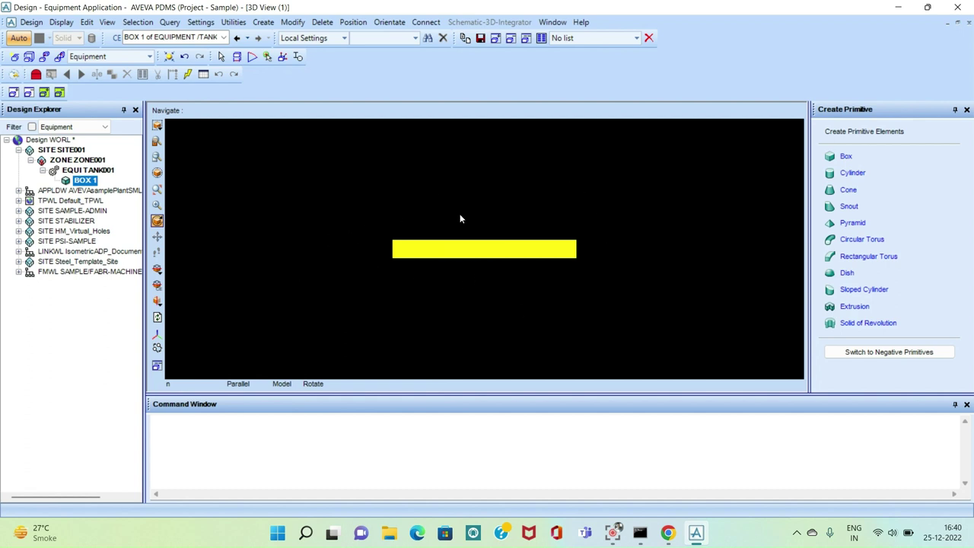
click(158, 336)
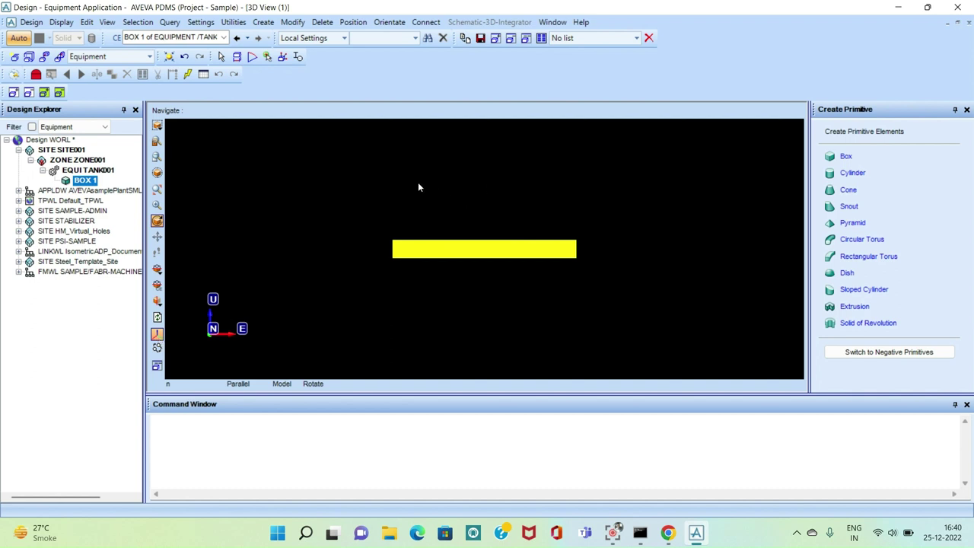
Create a Cylinder primitive with height 4000 mm and diameter 2000 mm.
click(852, 173)
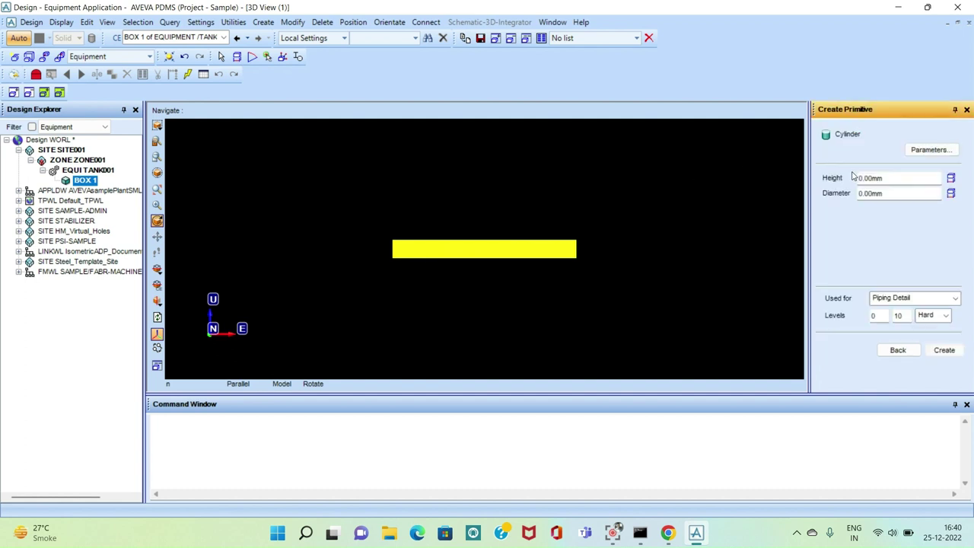
click(943, 153)
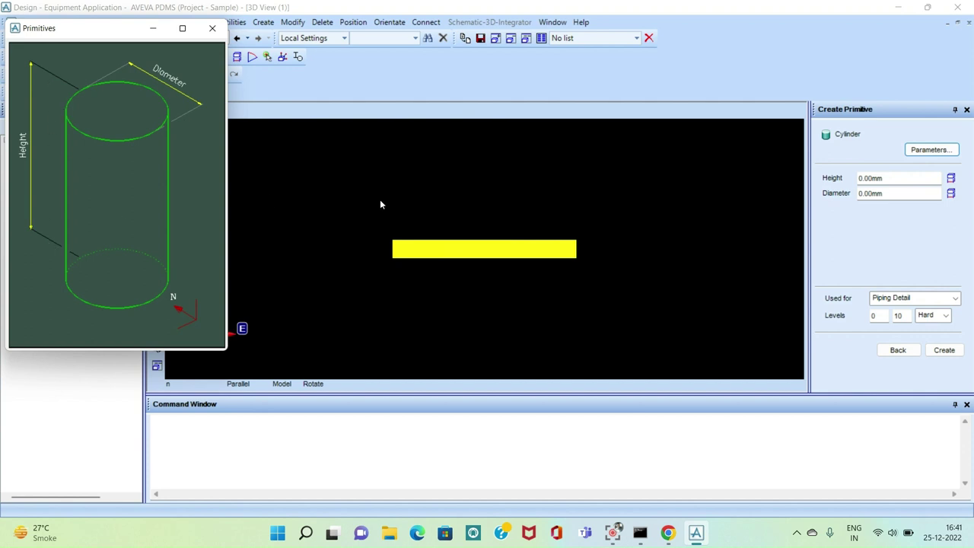
click(212, 28)
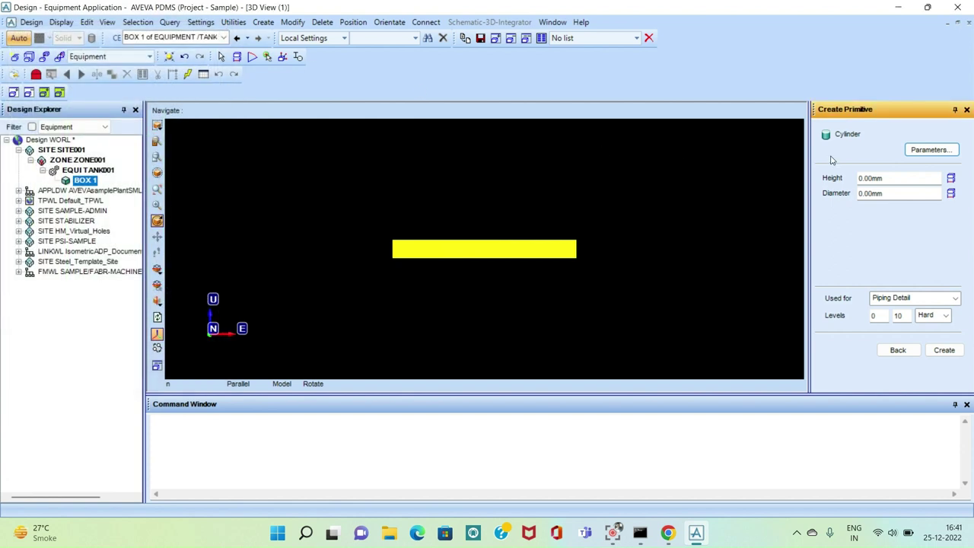
click(901, 179)
key(BackSpace)
key(BackSpace)
key(BackSpace)
key(BackSpace)
key(BackSpace)
key(BackSpace)
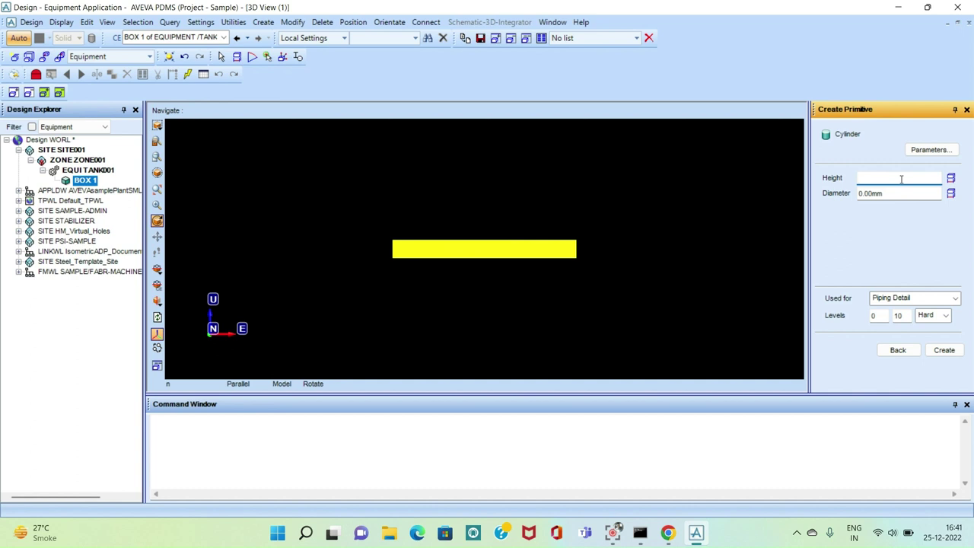
text(4000)
click(905, 194)
key(BackSpace)
key(BackSpace)
key(BackSpace)
key(BackSpace)
key(BackSpace)
key(BackSpace)
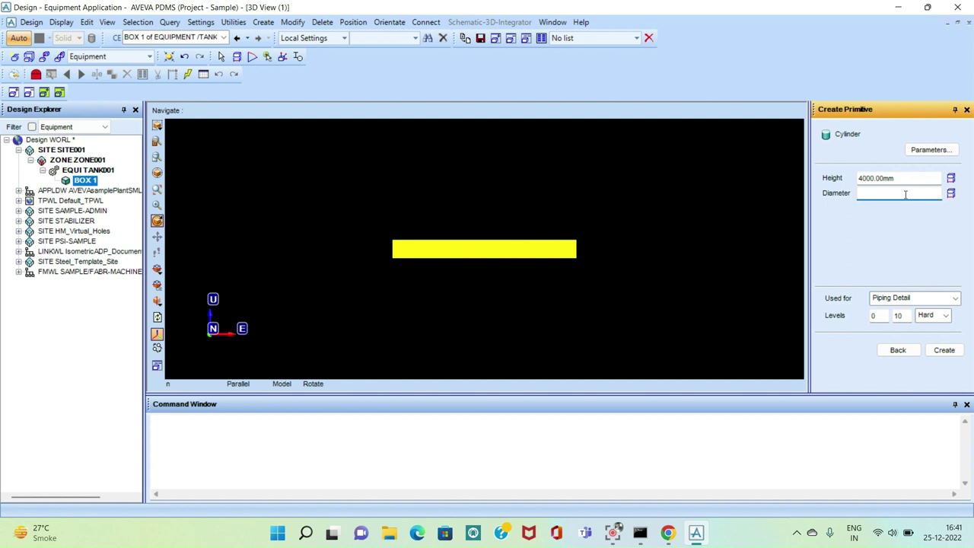
text(2000)
click(944, 350)
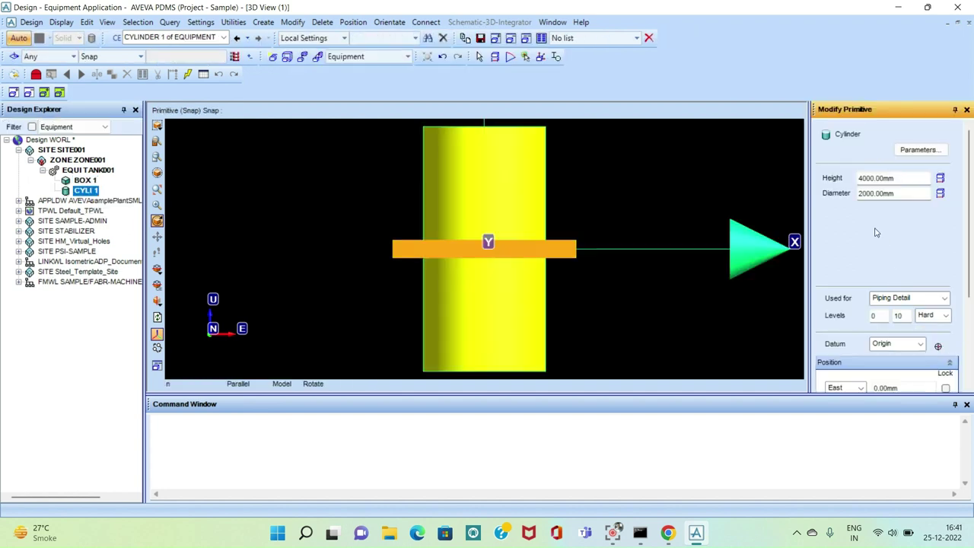
scroll(875, 232, down, 3)
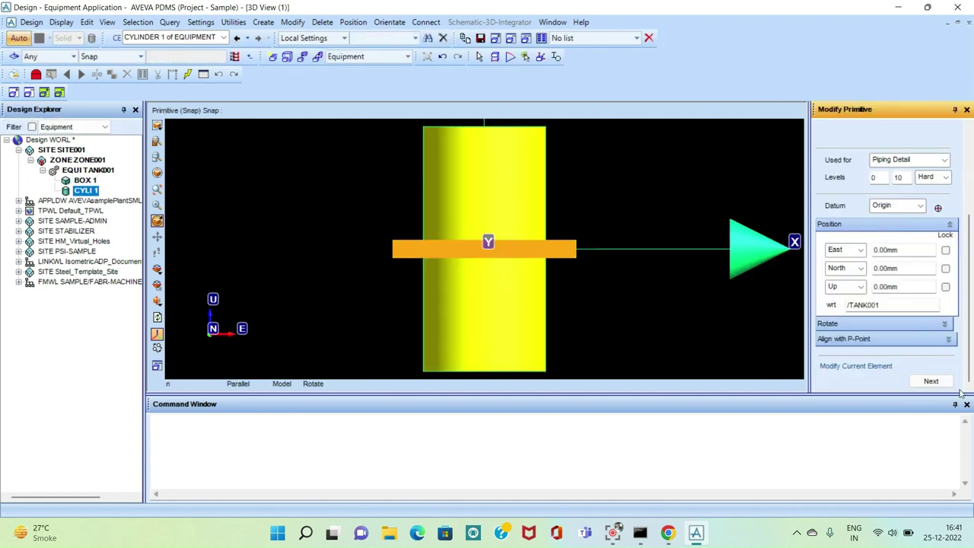
click(932, 381)
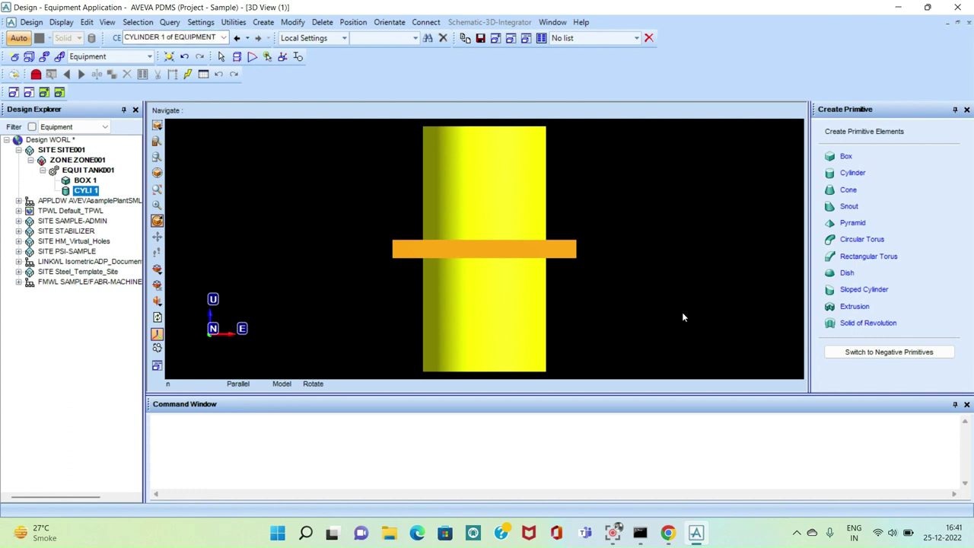
Toggle the 3D view to wireframe display with F8.
key(F8)
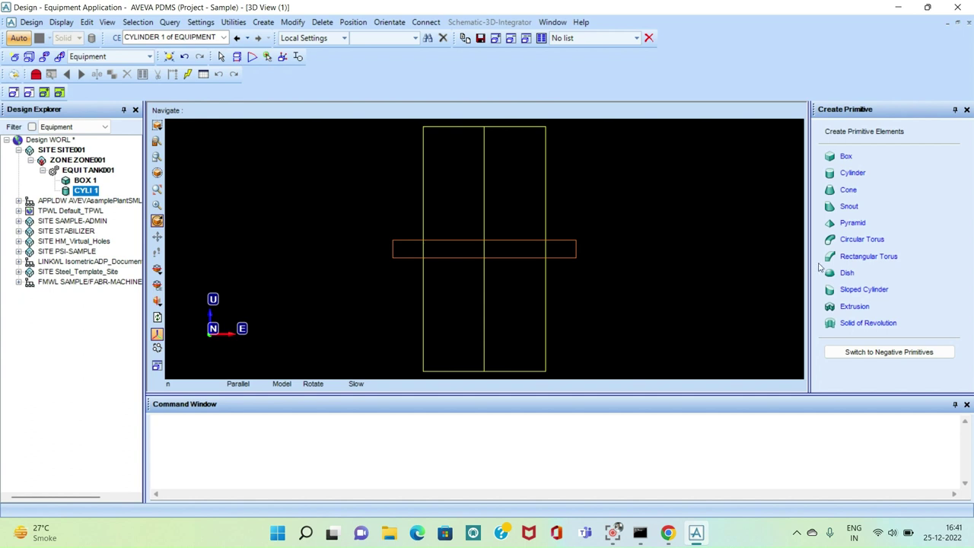
Start a Dish primitive and review its parameter diagram.
click(846, 274)
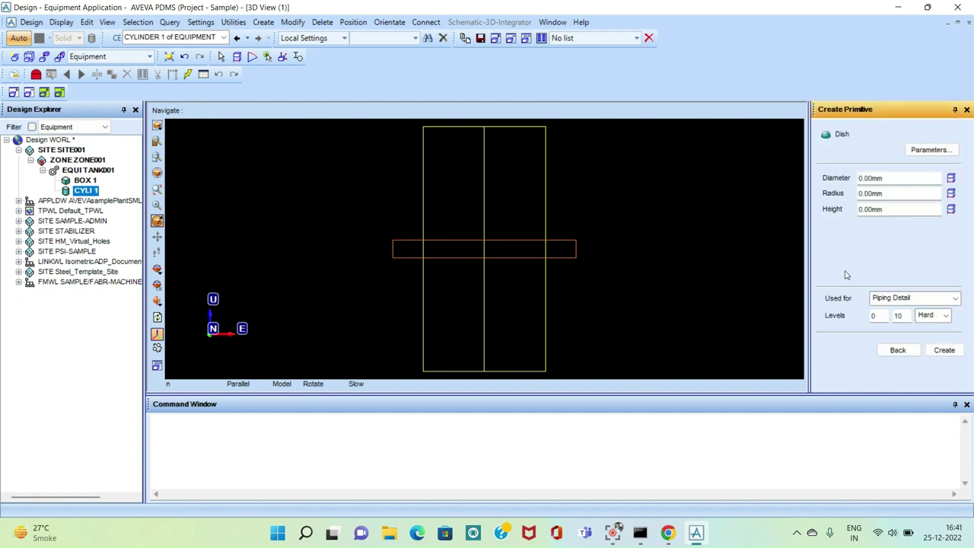
click(933, 149)
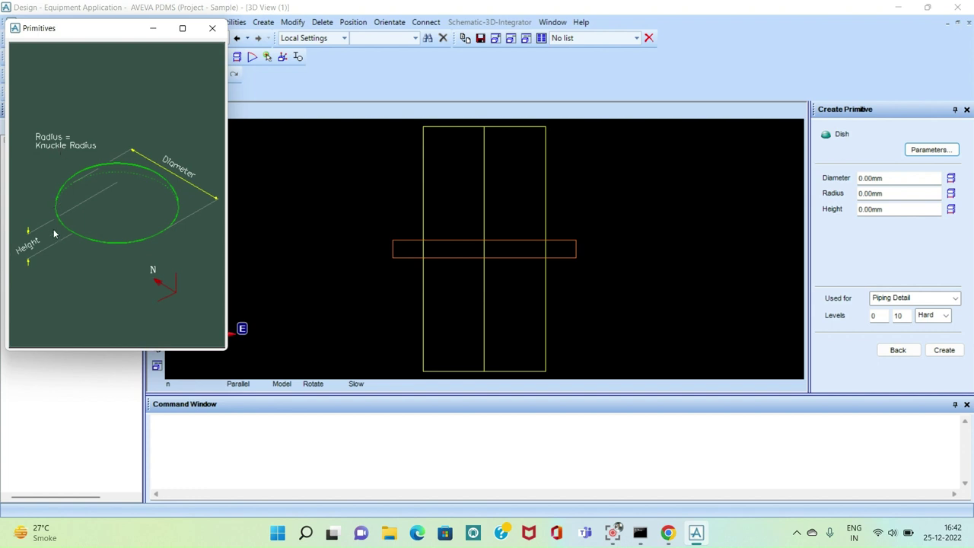
click(211, 29)
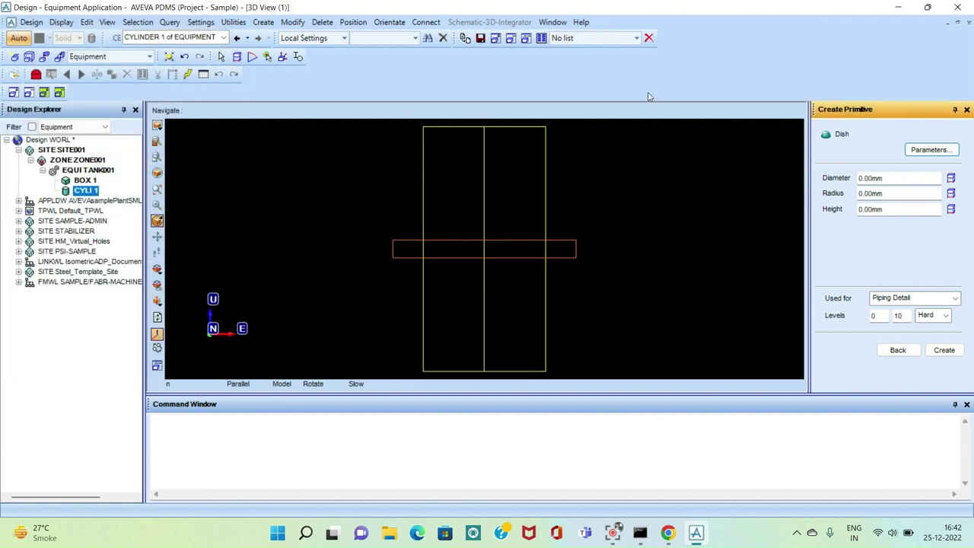
Create the dish with diameter 2000, radius 200 and height 300 mm.
click(918, 177)
key(BackSpace)
key(BackSpace)
key(BackSpace)
key(BackSpace)
key(BackSpace)
key(BackSpace)
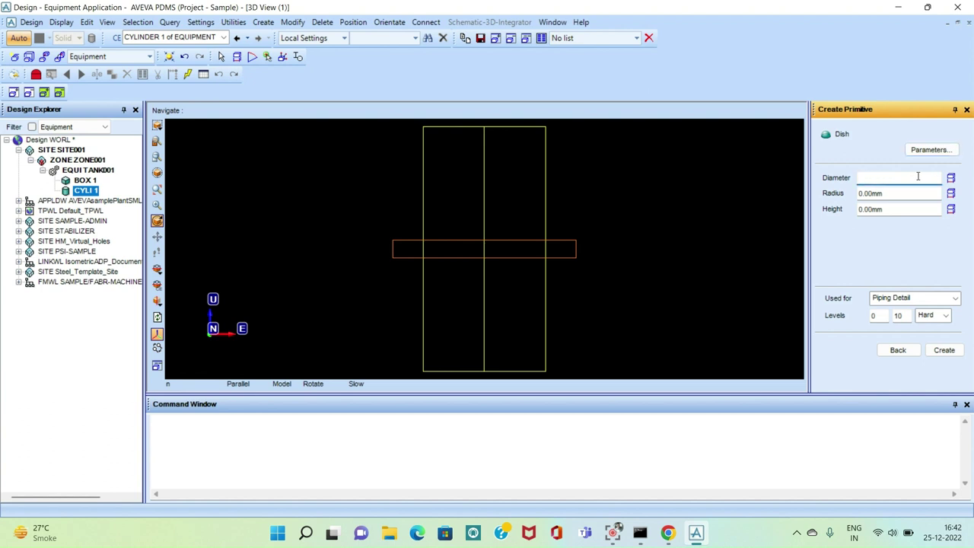
text(2000)
click(916, 195)
key(BackSpace)
key(BackSpace)
key(BackSpace)
key(BackSpace)
key(BackSpace)
key(BackSpace)
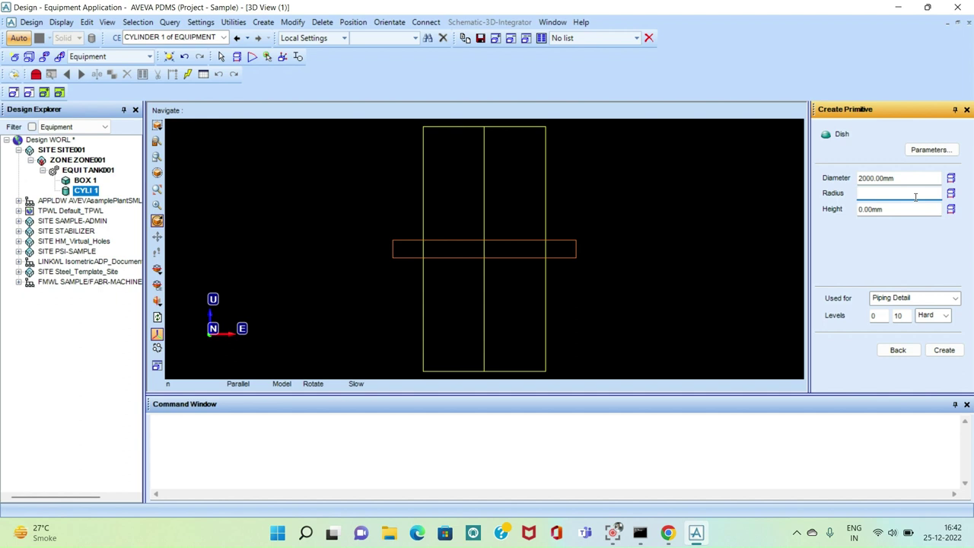
text(200)
click(913, 210)
key(BackSpace)
key(BackSpace)
key(BackSpace)
key(BackSpace)
key(BackSpace)
key(BackSpace)
text(300)
click(943, 350)
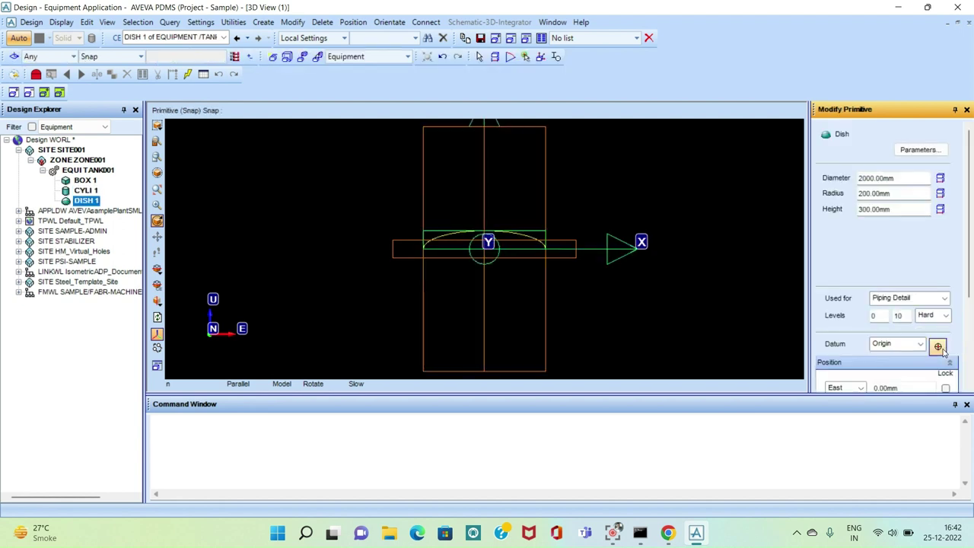
scroll(857, 236, down, 3)
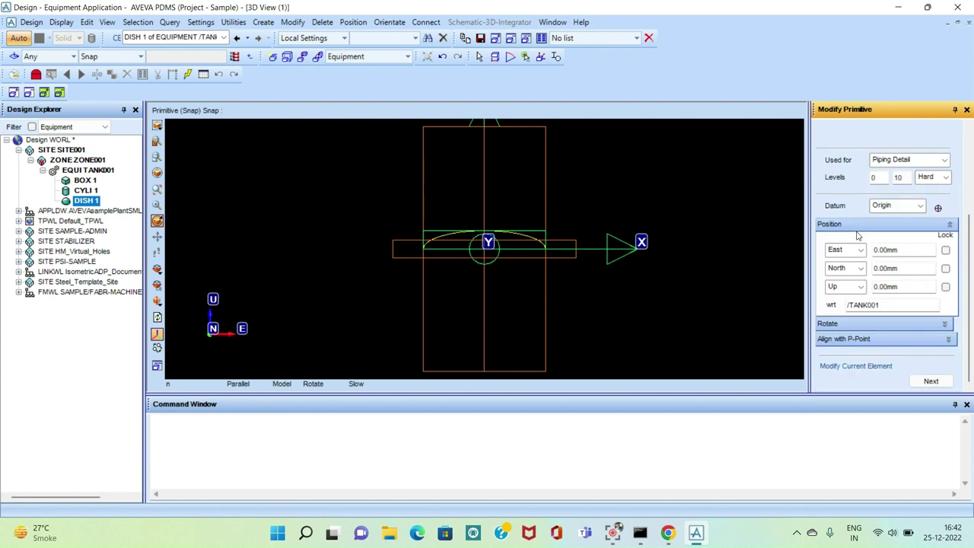
click(929, 381)
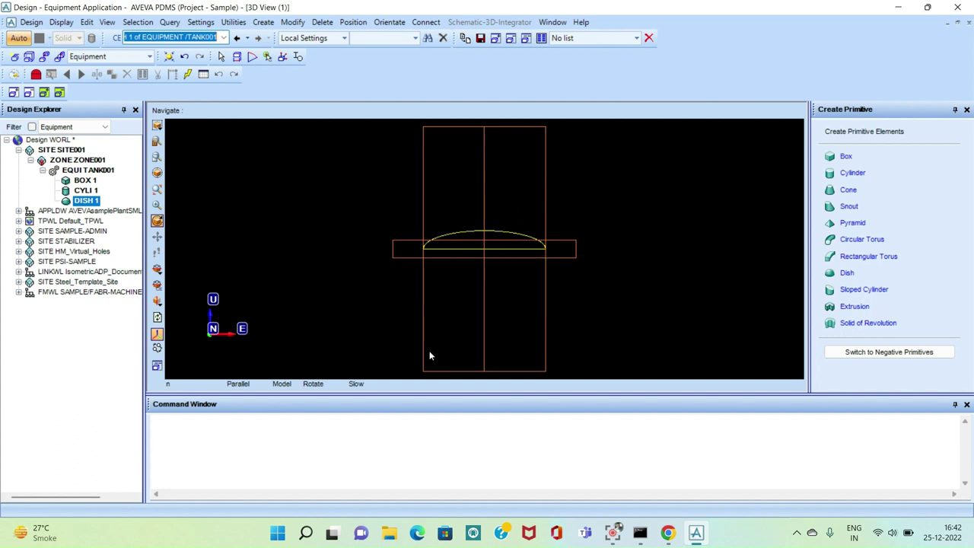
Connect CYLI 1's bottom point to the dish edge point via Connect > Primitive > ID Point.
click(445, 277)
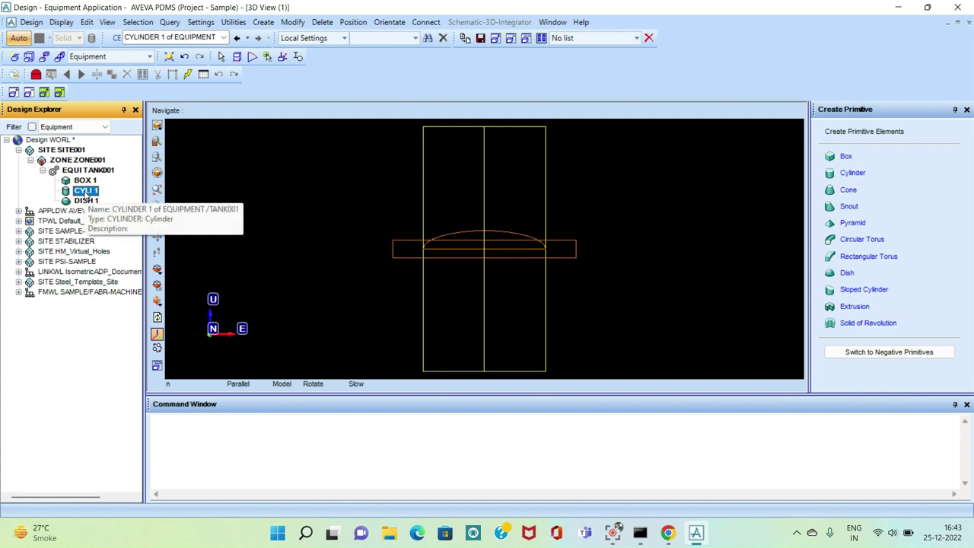
click(424, 23)
mouse_move(431, 38)
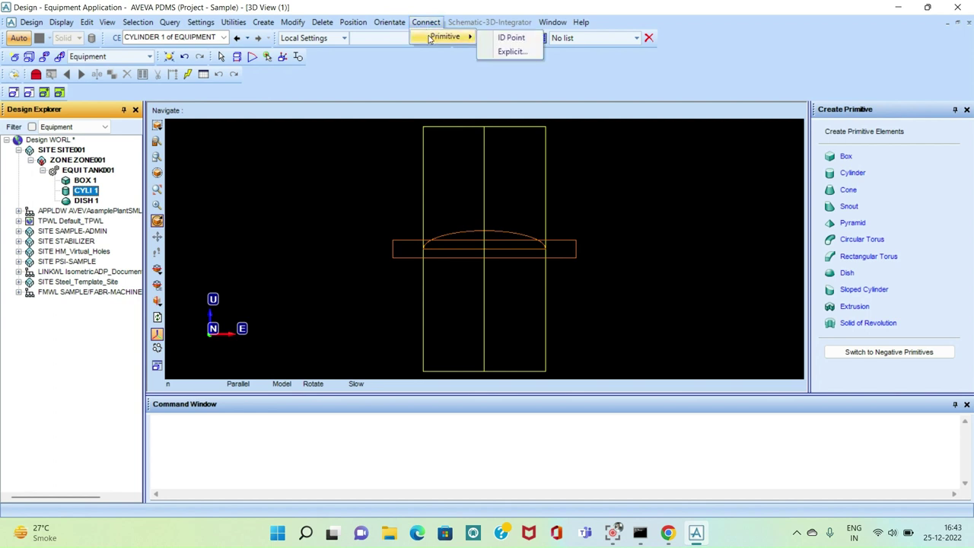
click(510, 37)
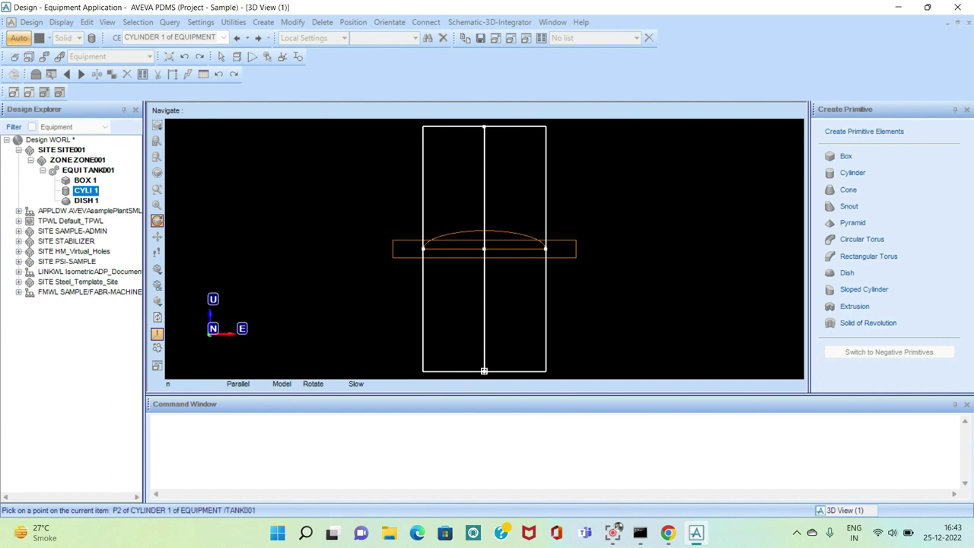
click(484, 370)
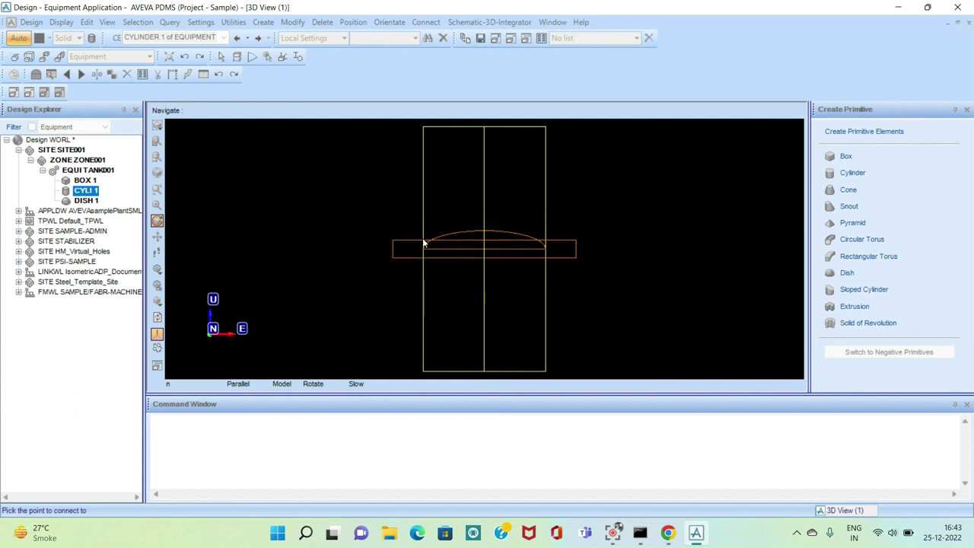
click(484, 244)
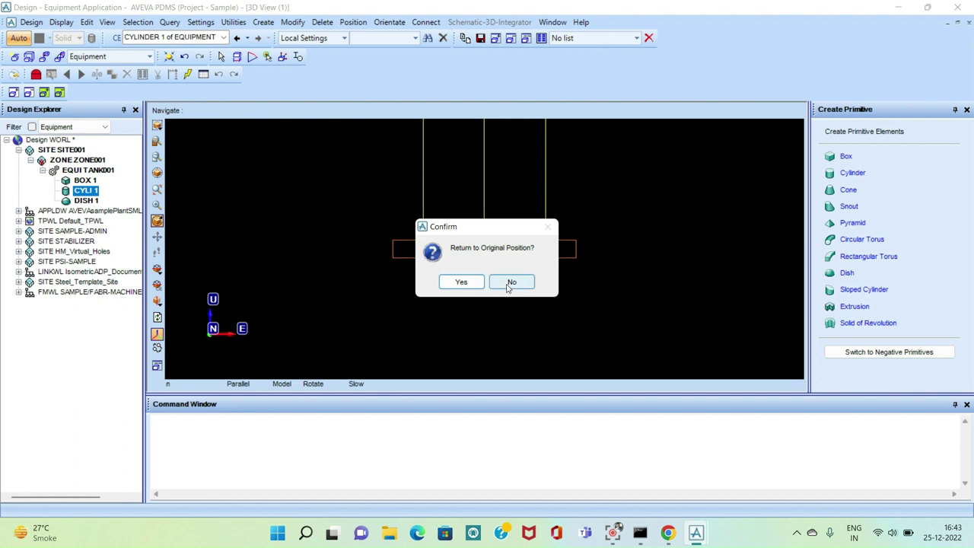
click(508, 285)
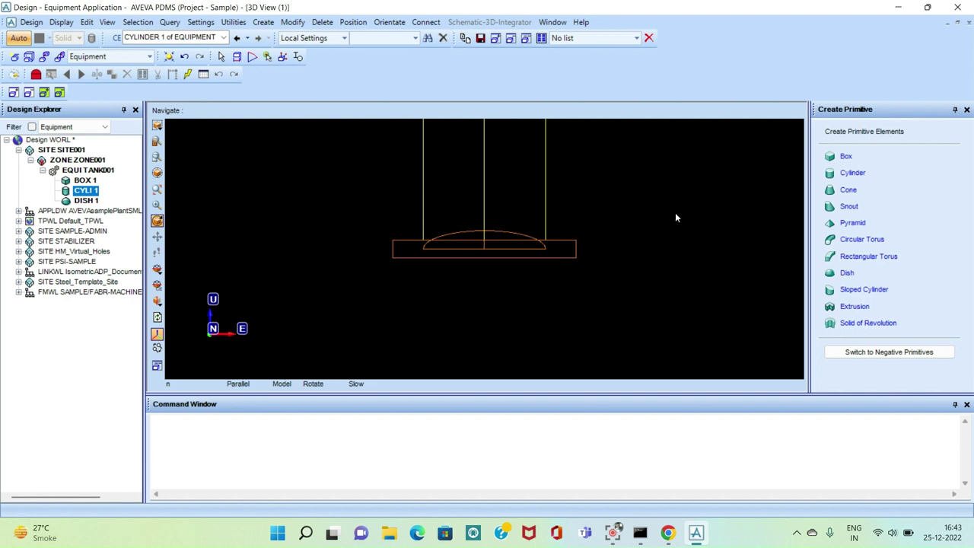
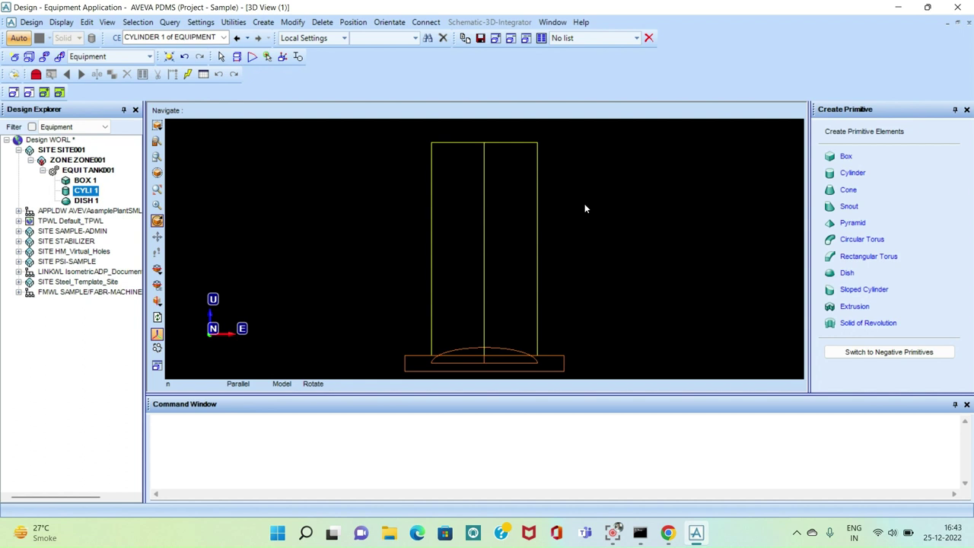
key(F8)
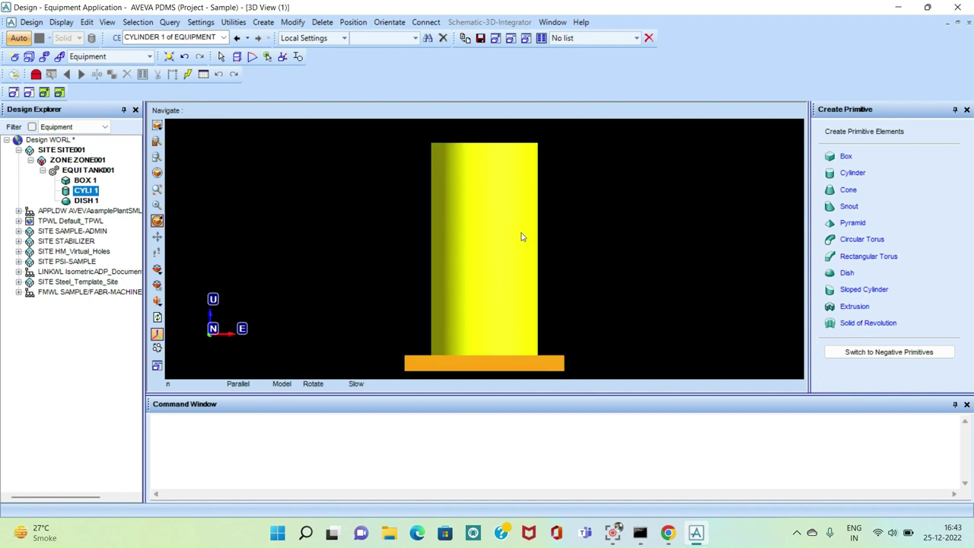
mouse_move(522, 236)
key(F8)
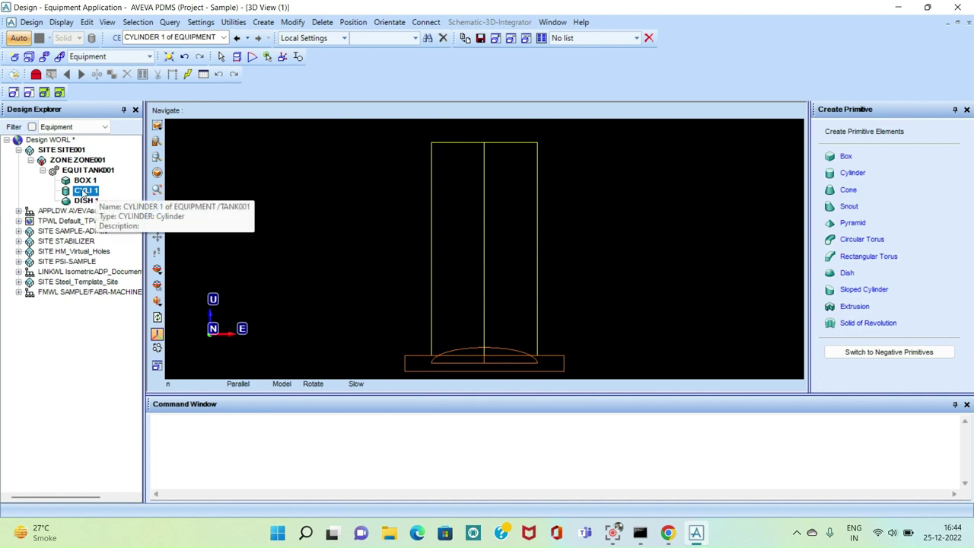
right_click(83, 194)
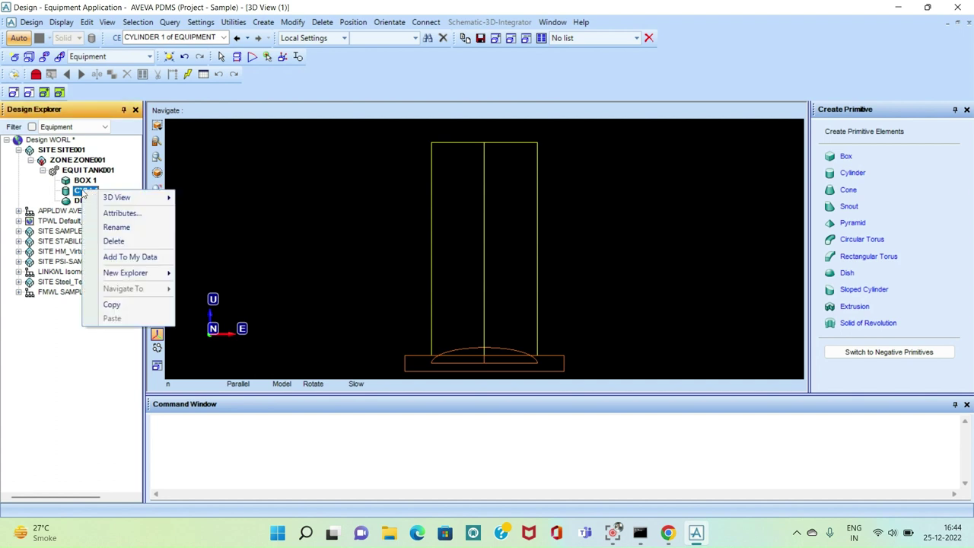
click(121, 213)
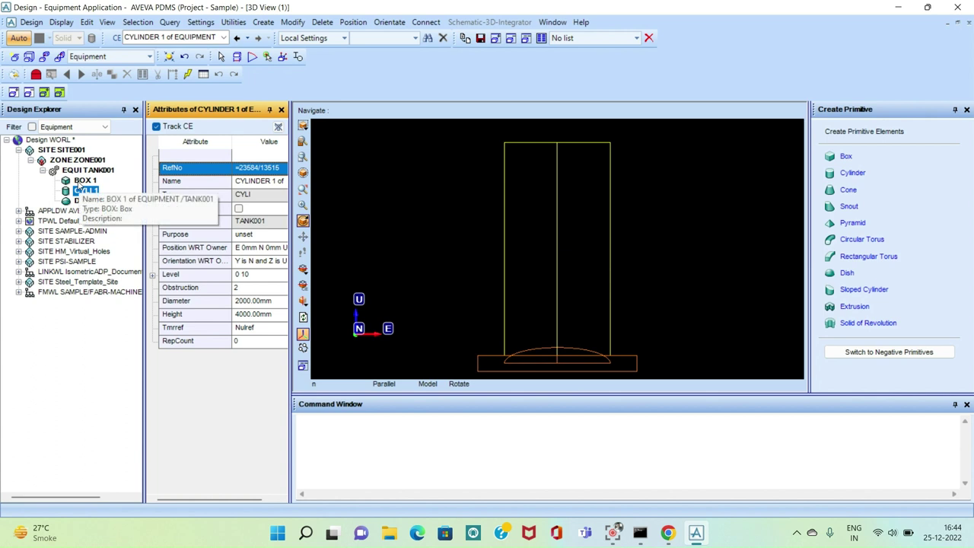
click(80, 181)
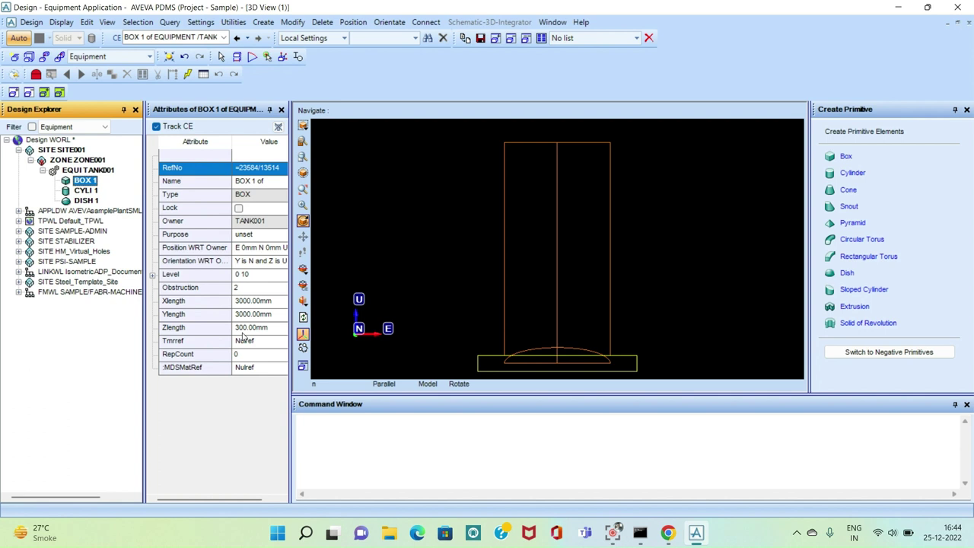
click(280, 109)
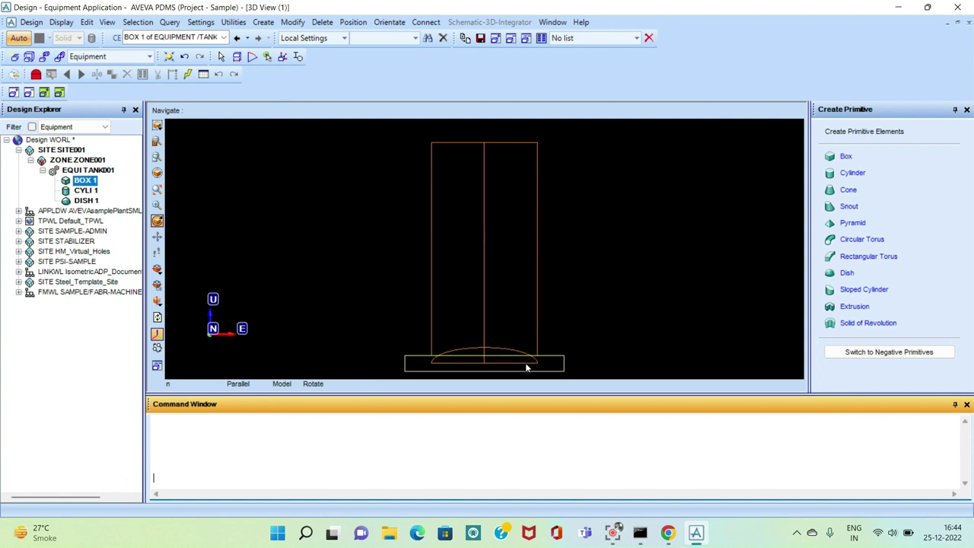
mouse_move(507, 366)
click(84, 192)
right_click(85, 192)
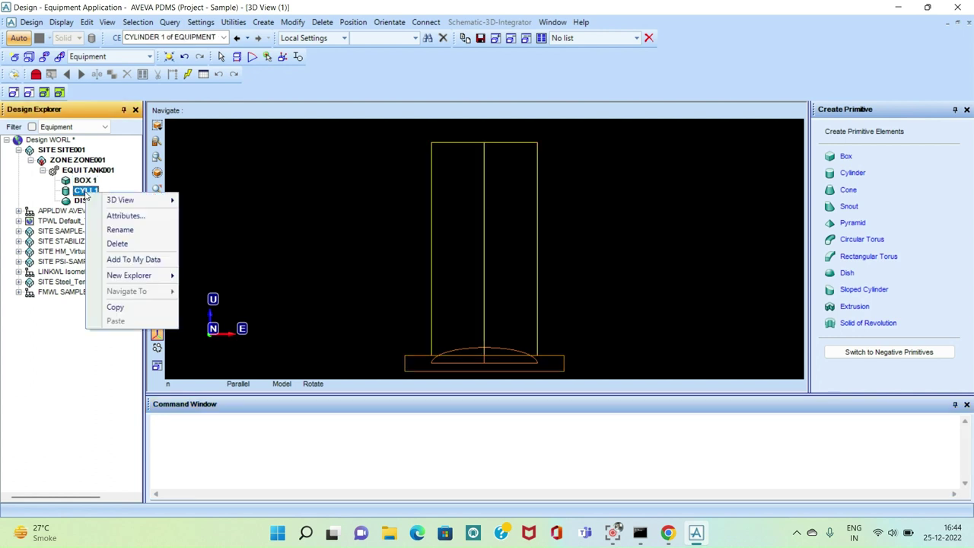
click(99, 220)
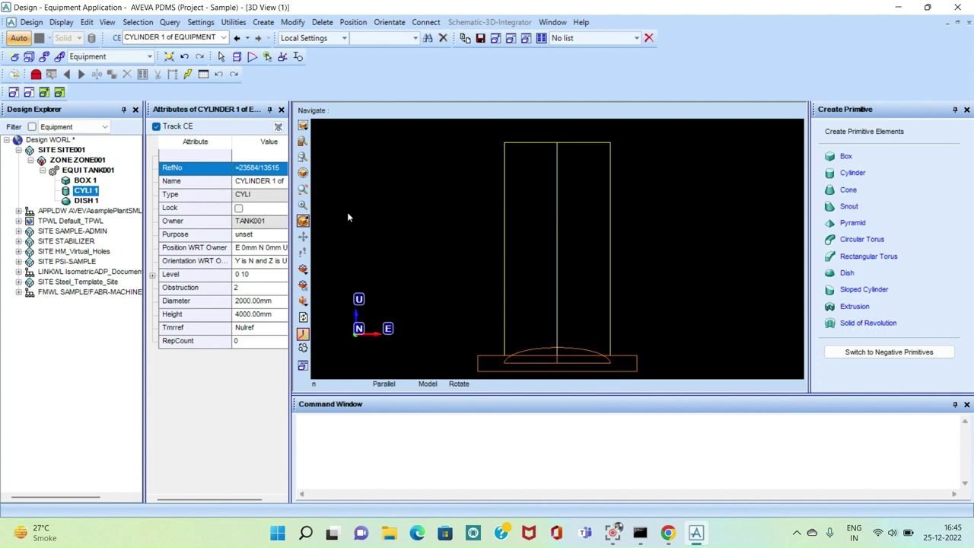
click(281, 110)
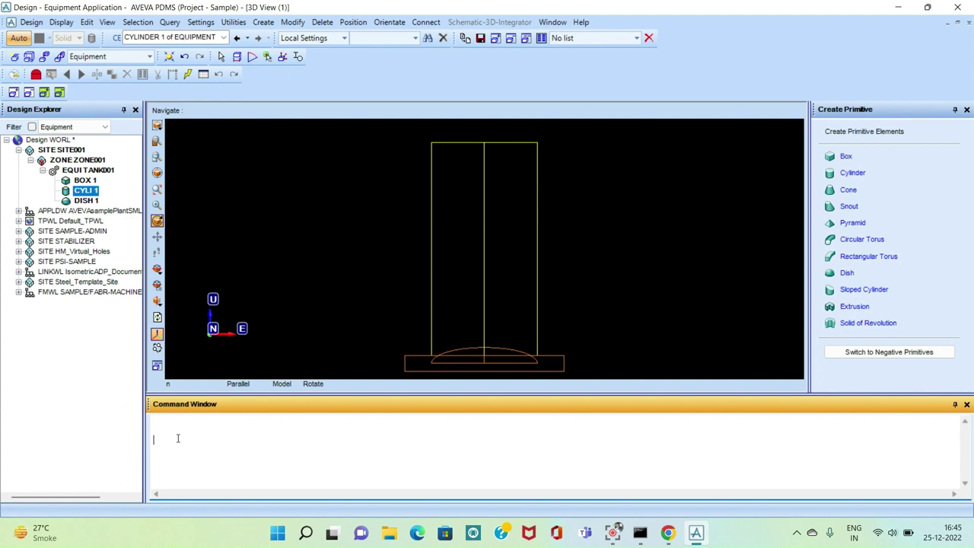
Turn on AXES display, then move DISH 1 up 4150 mm (BY U4150) onto the cylinder top.
text(AXES ON)
key(Return)
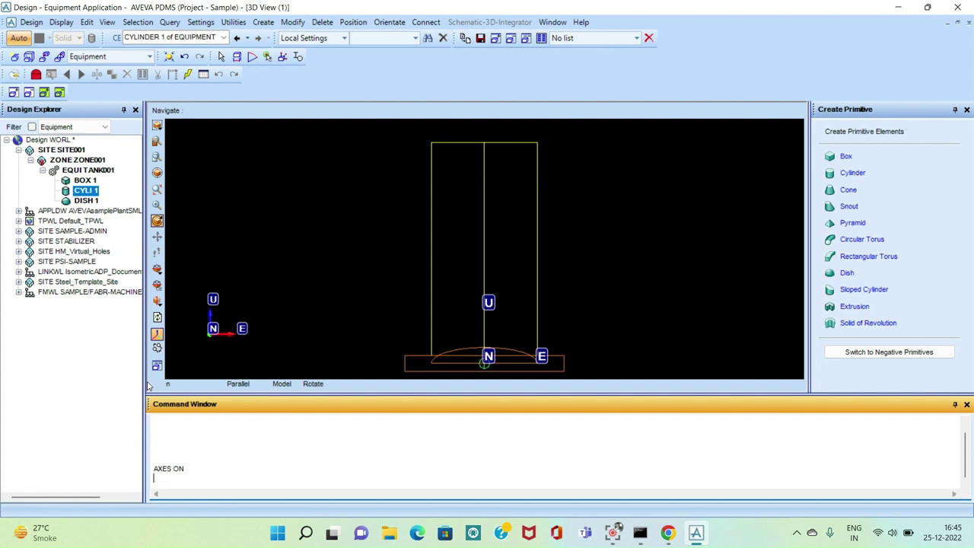
click(86, 200)
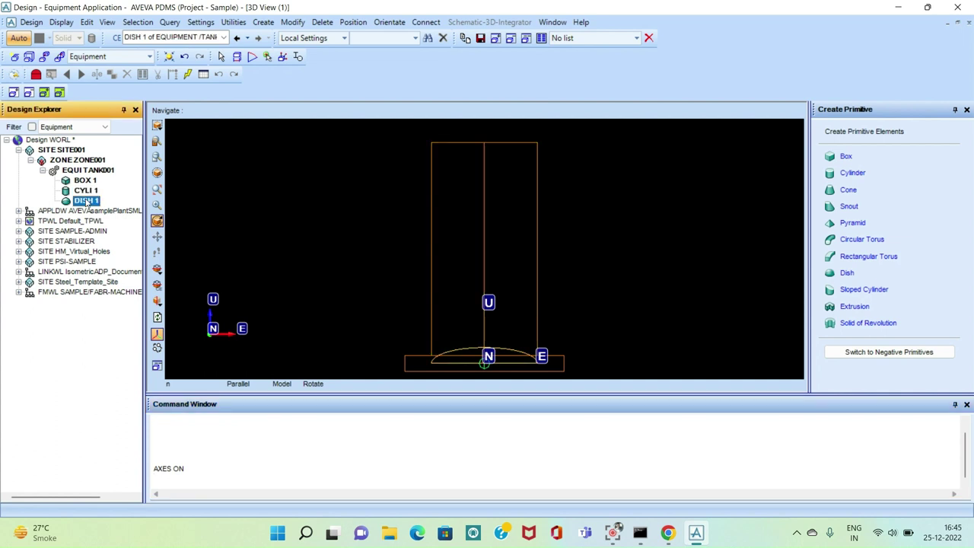
click(156, 477)
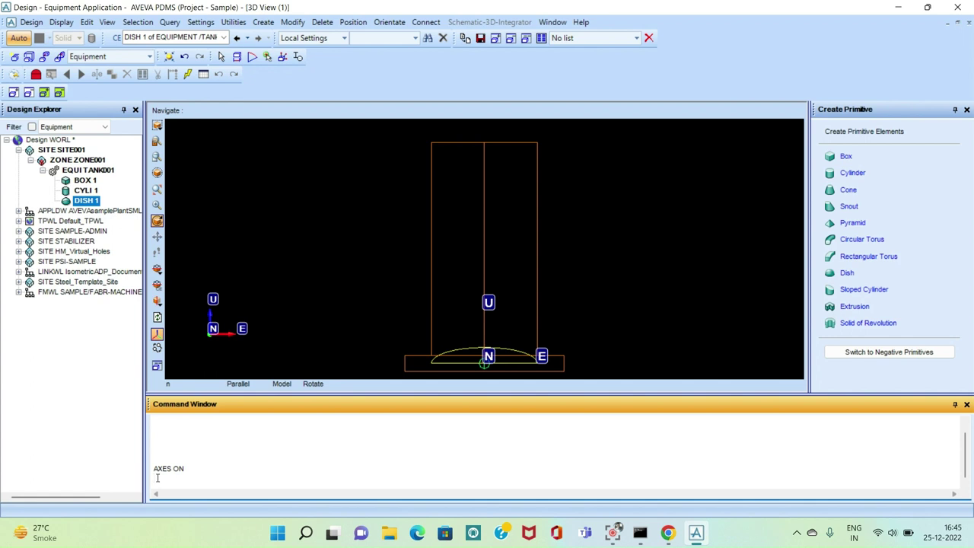
text(BY U40)
key(BackSpace)
text(150)
key(Return)
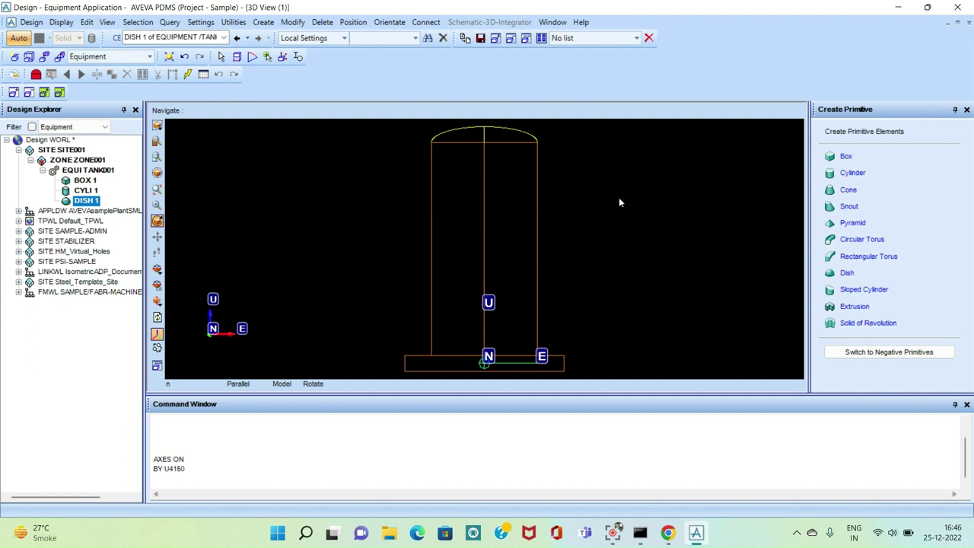
Show the finished TANK001 with base box, shell and domed head shaded in 3D.
key(F8)
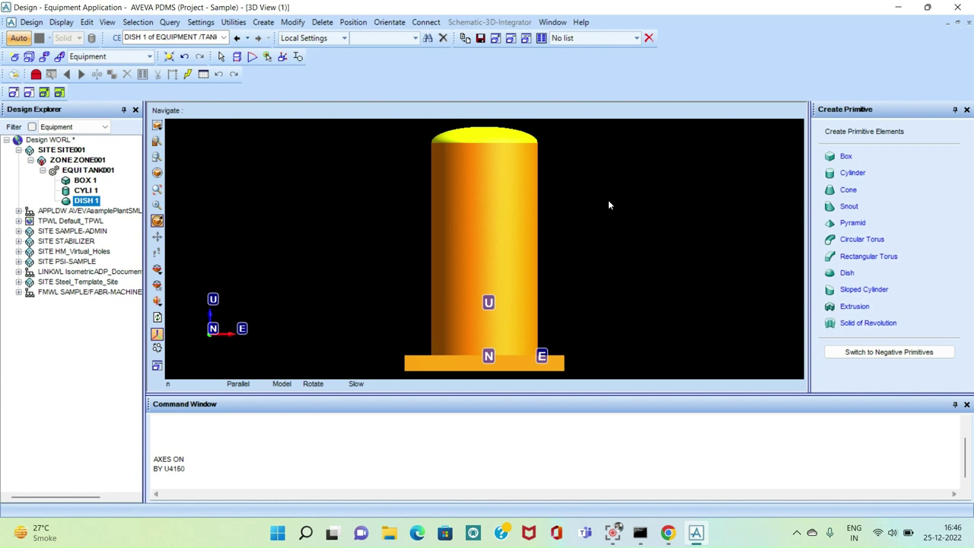
click(613, 531)
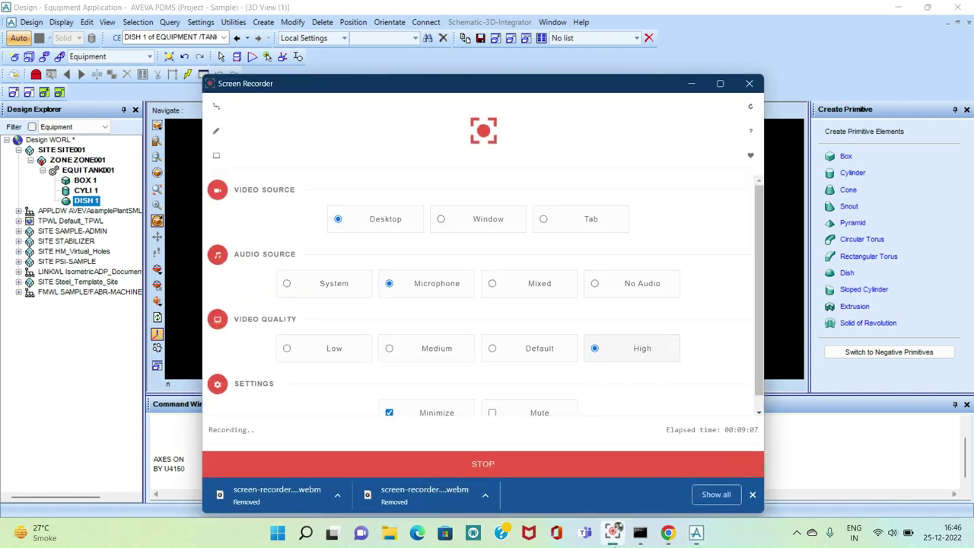